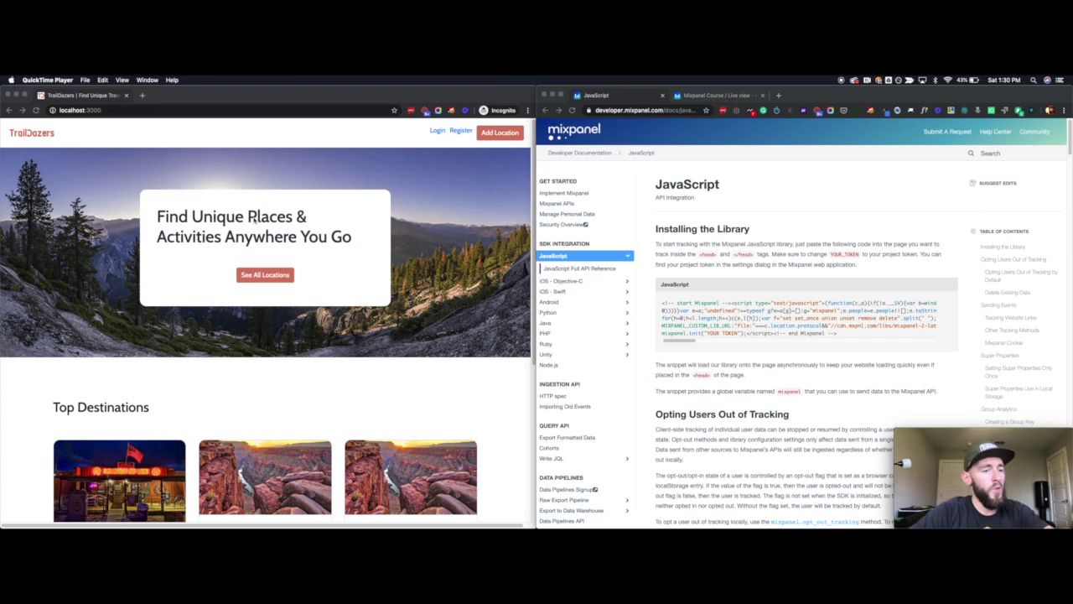
- Look at the Node.js docs page, then return to the JavaScript docs page
scroll(748, 315, down, 1)
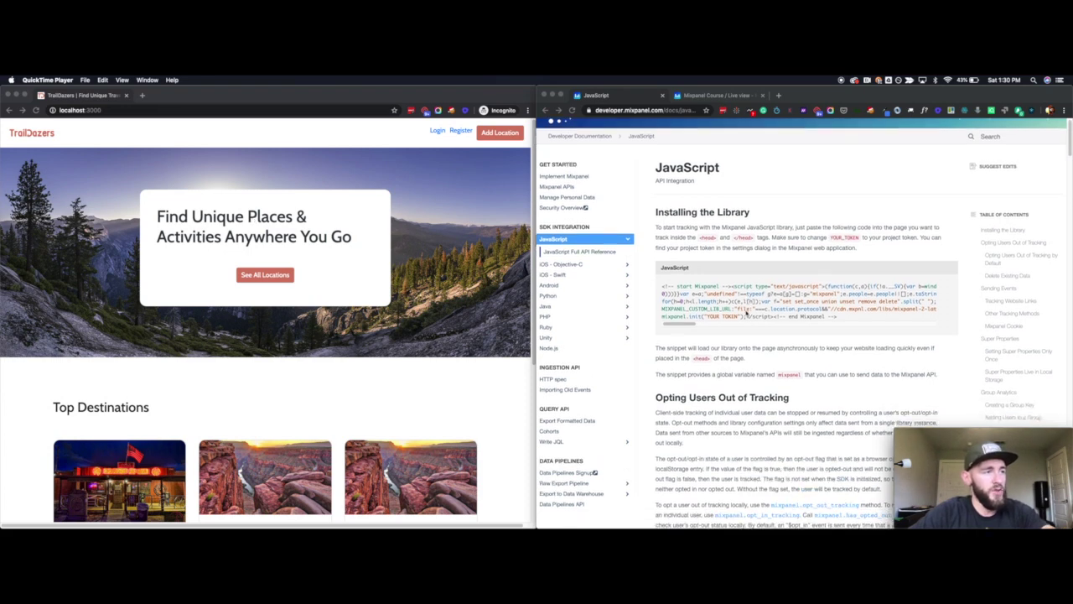
scroll(748, 317, down, 1)
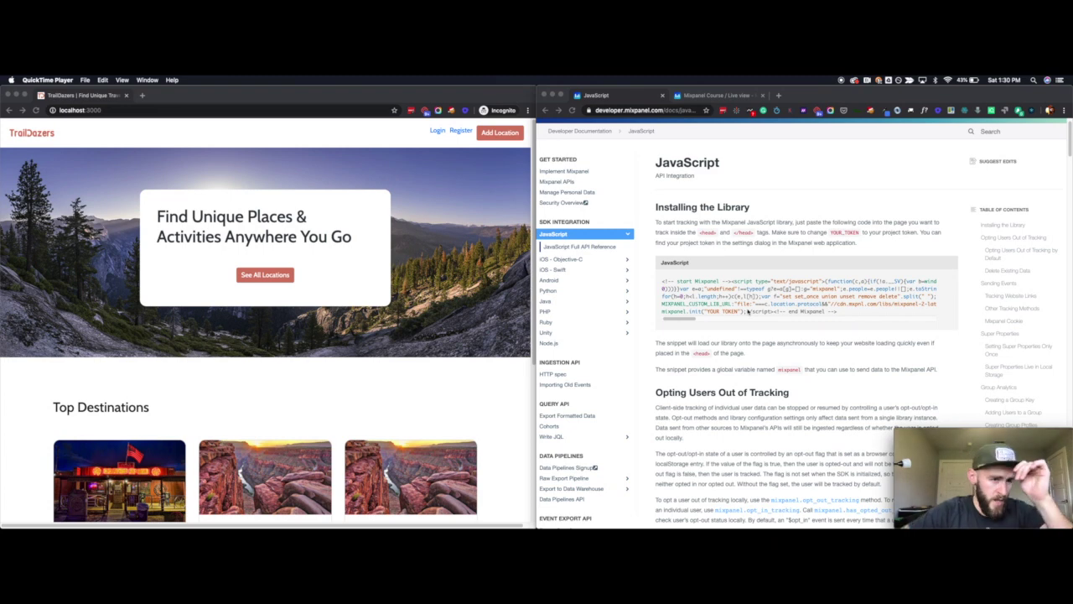
scroll(721, 268, up, 2)
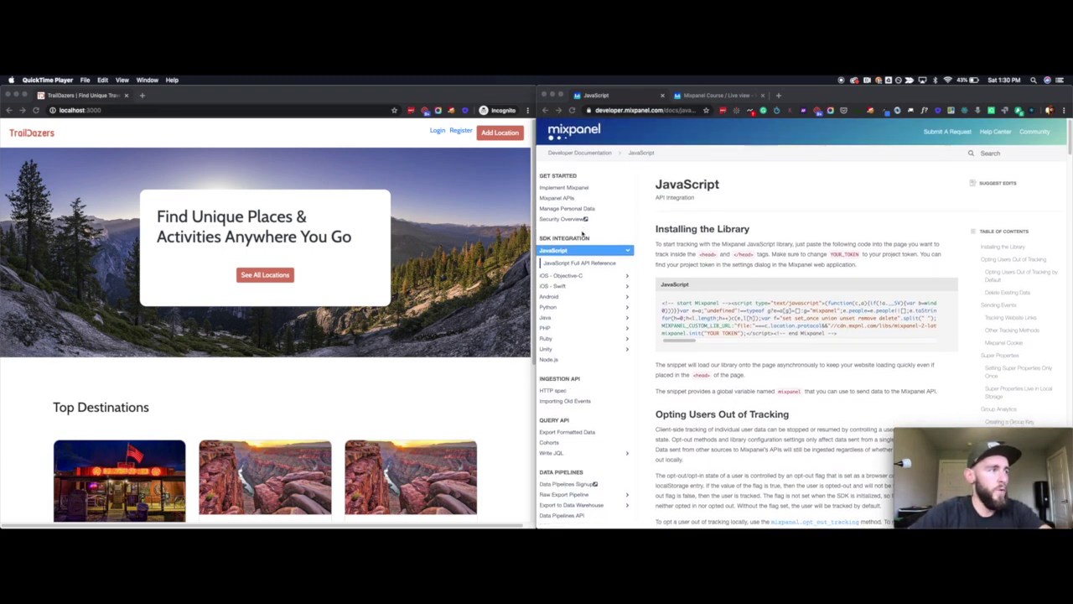
scroll(553, 239, down, 2)
scroll(577, 258, down, 8)
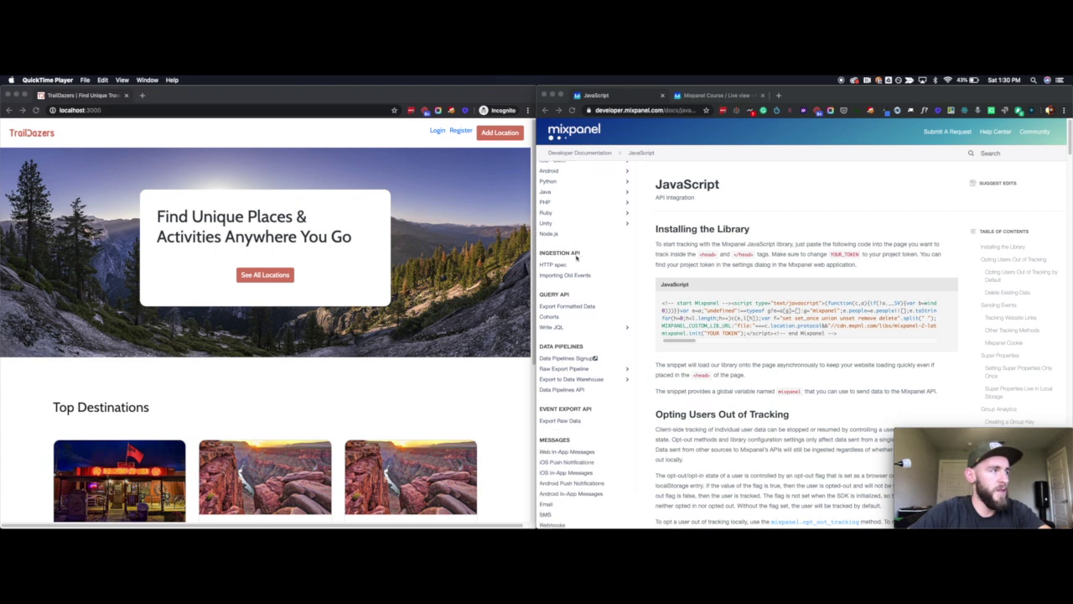
click(550, 238)
click(549, 235)
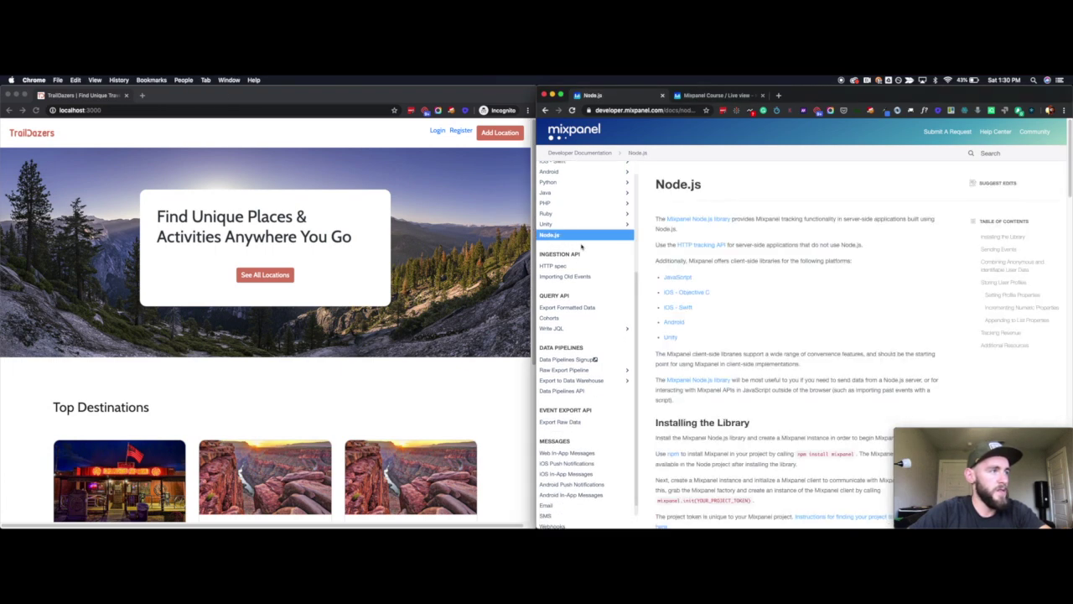
scroll(579, 244, up, 4)
click(571, 233)
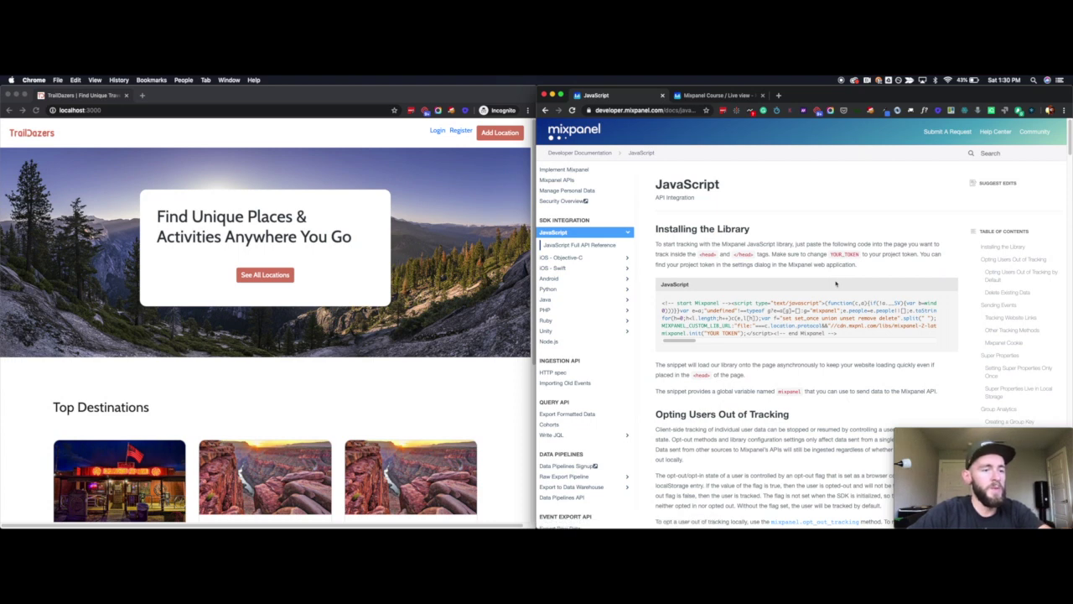
- Scroll the JavaScript docs down to the Sending Events 'Played song' track example
scroll(836, 284, down, 10)
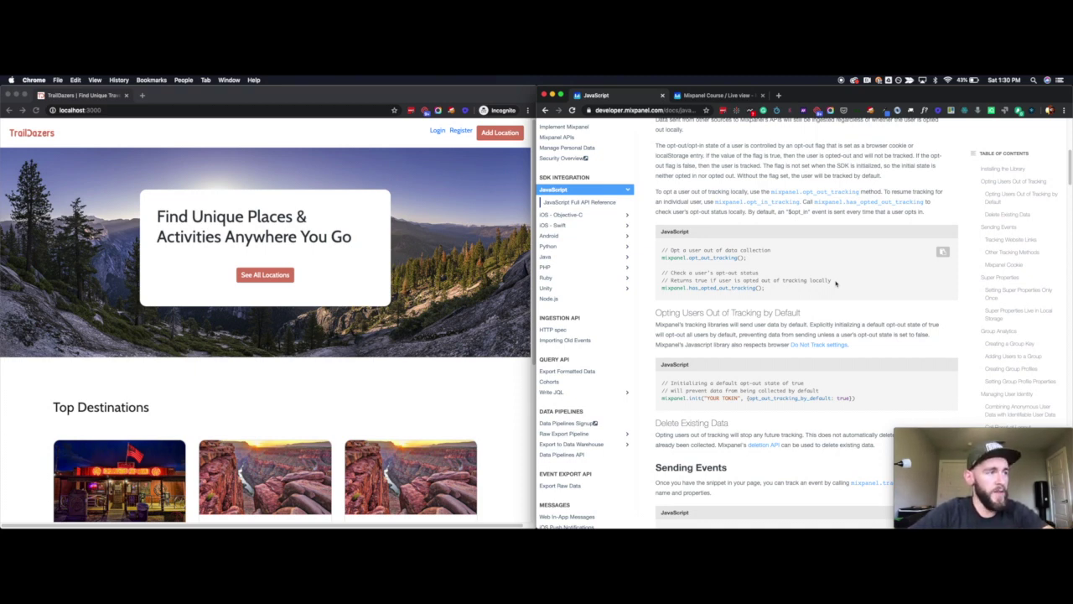
scroll(835, 283, down, 1)
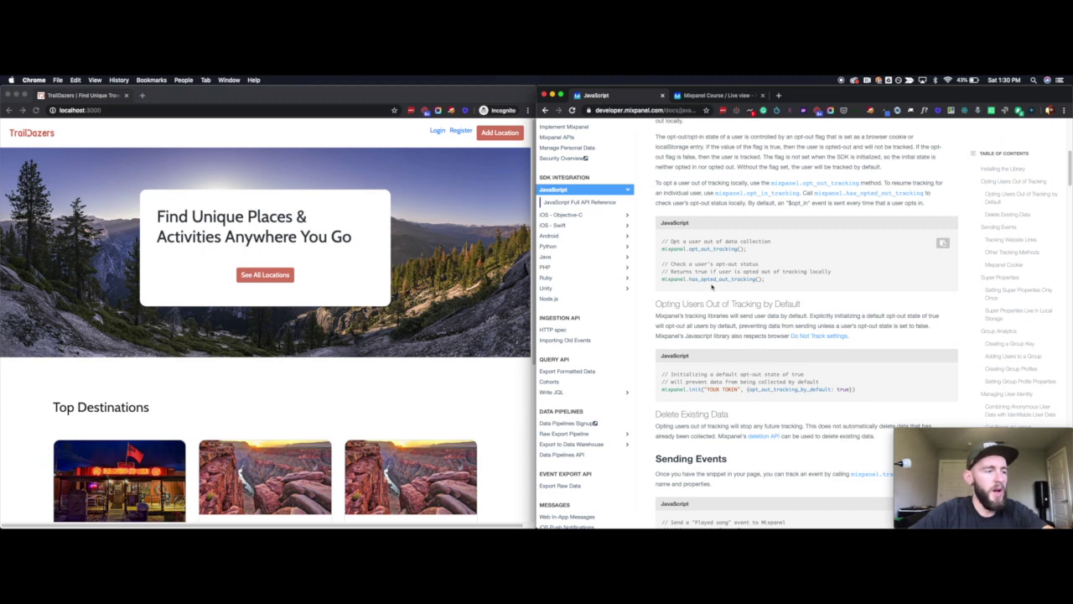
scroll(712, 286, down, 5)
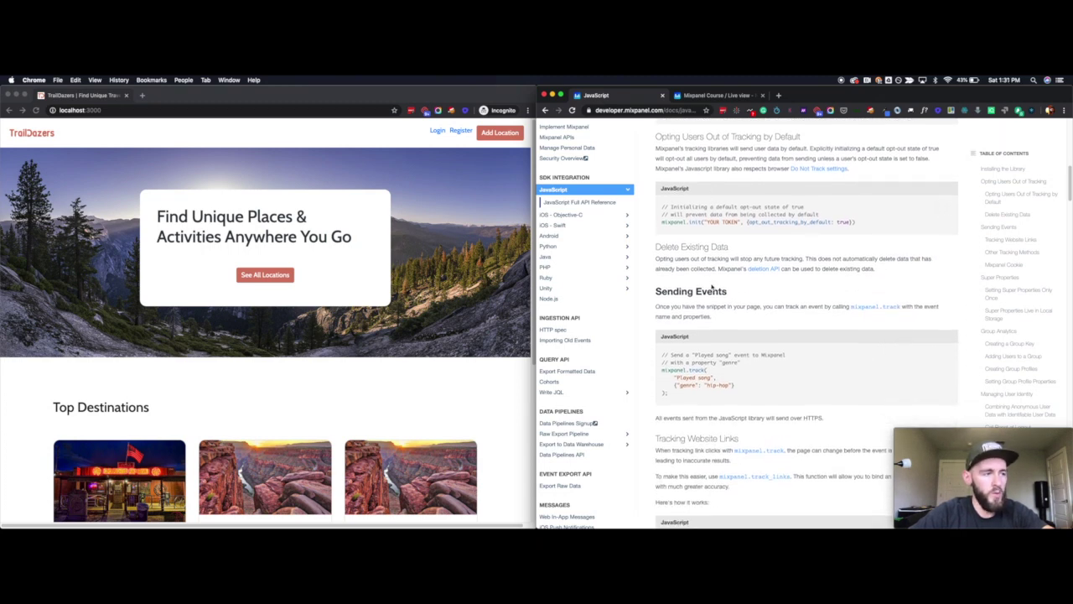
scroll(712, 286, down, 3)
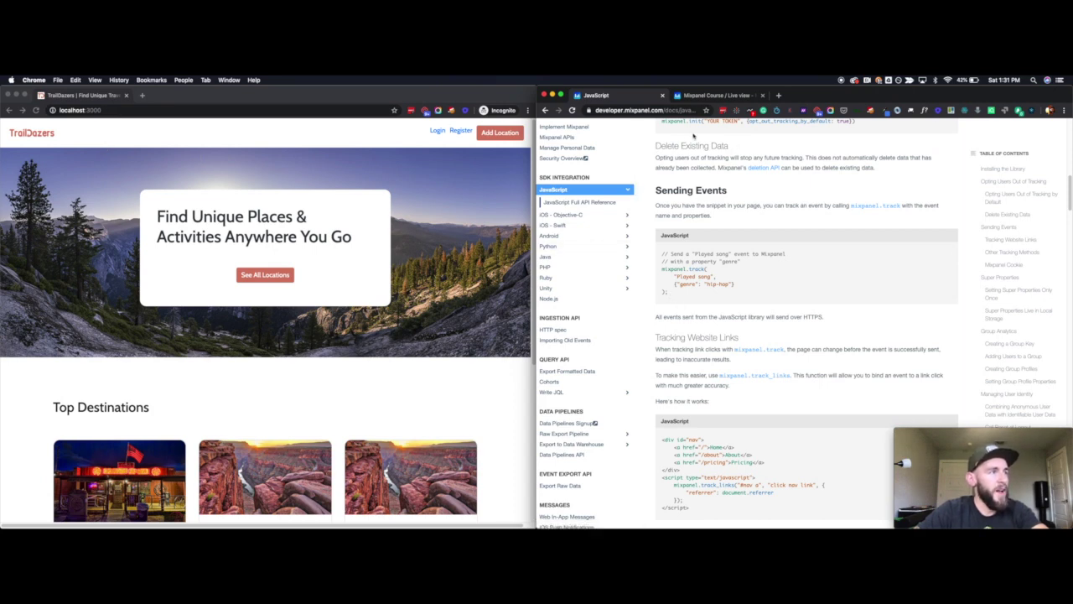
- Switch Mixpanel to the Mixpanel Course Live view of incoming events
click(697, 98)
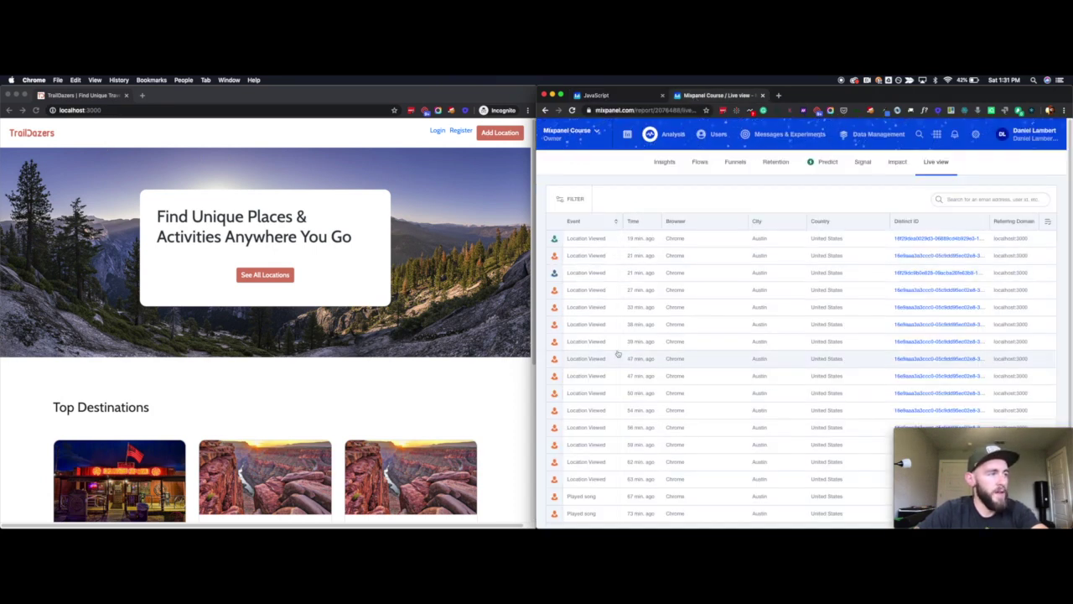
scroll(629, 285, down, 2)
scroll(636, 288, up, 2)
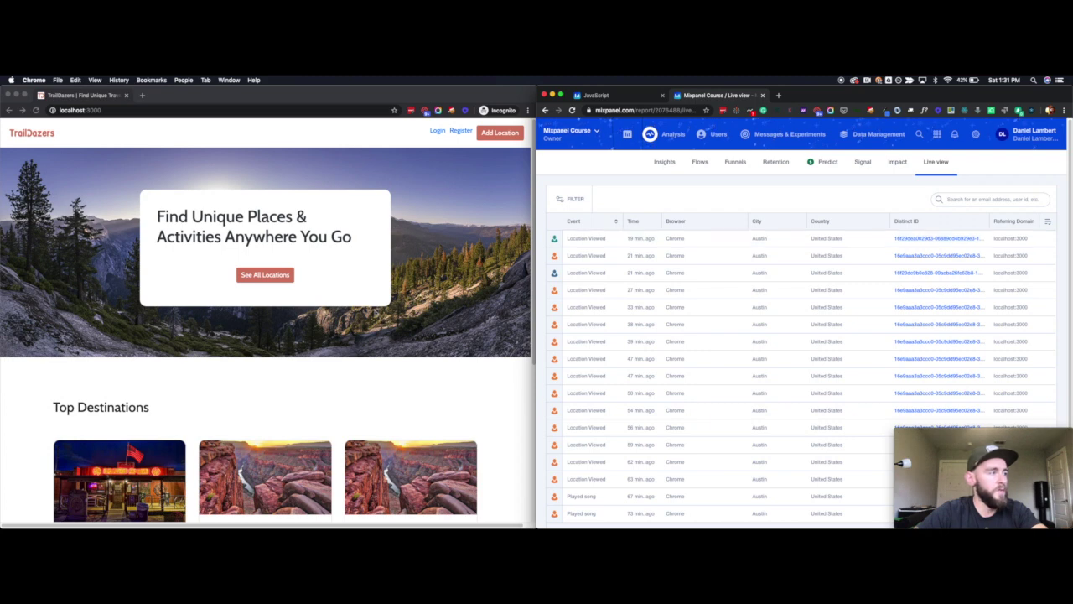
scroll(265, 419, down, 3)
- Open Test Location 2's More Info page in TrailDazers and bring up its page options
click(265, 452)
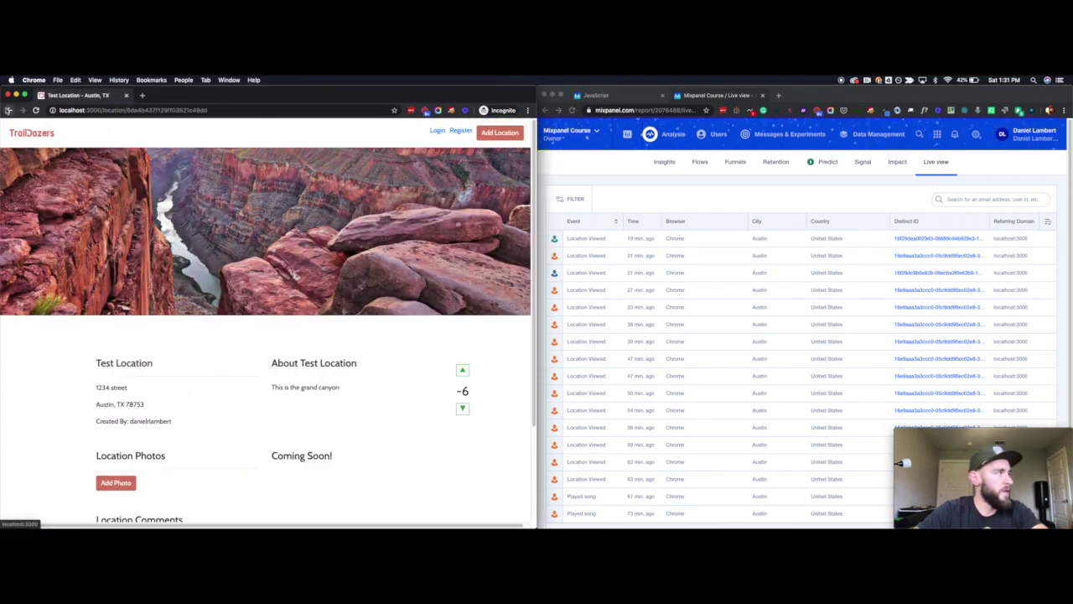
click(9, 110)
click(410, 451)
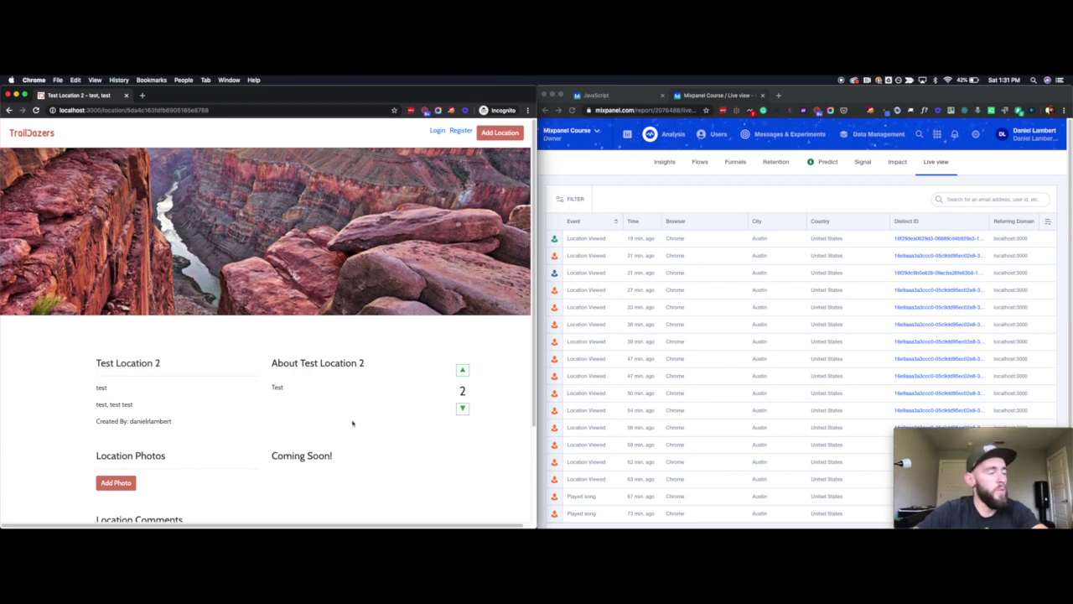
right_click(389, 344)
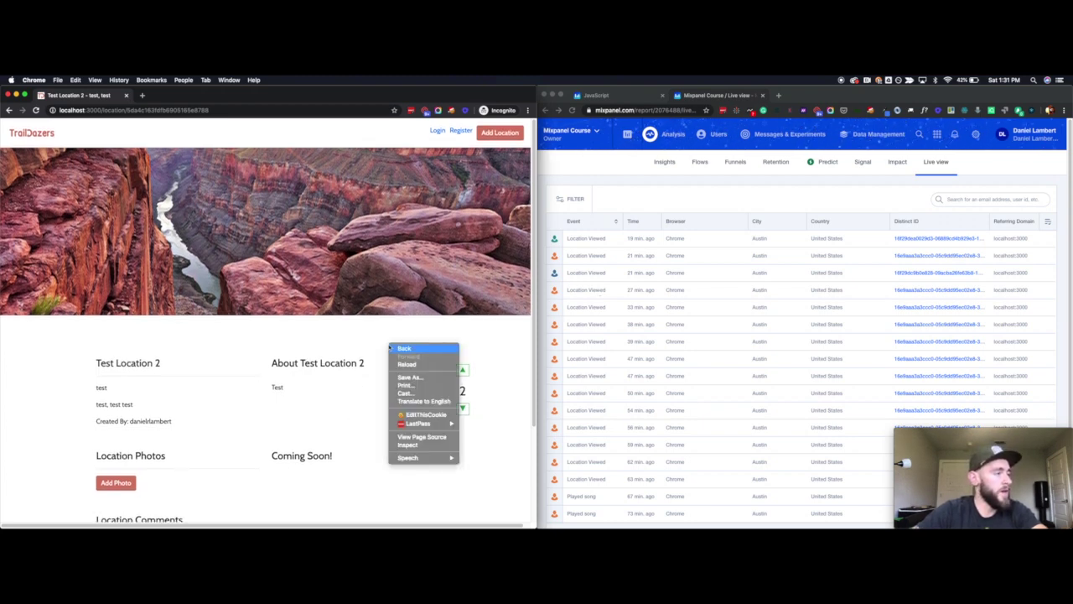
- Open Chrome developer tools on the page with the Console tab showing
click(411, 449)
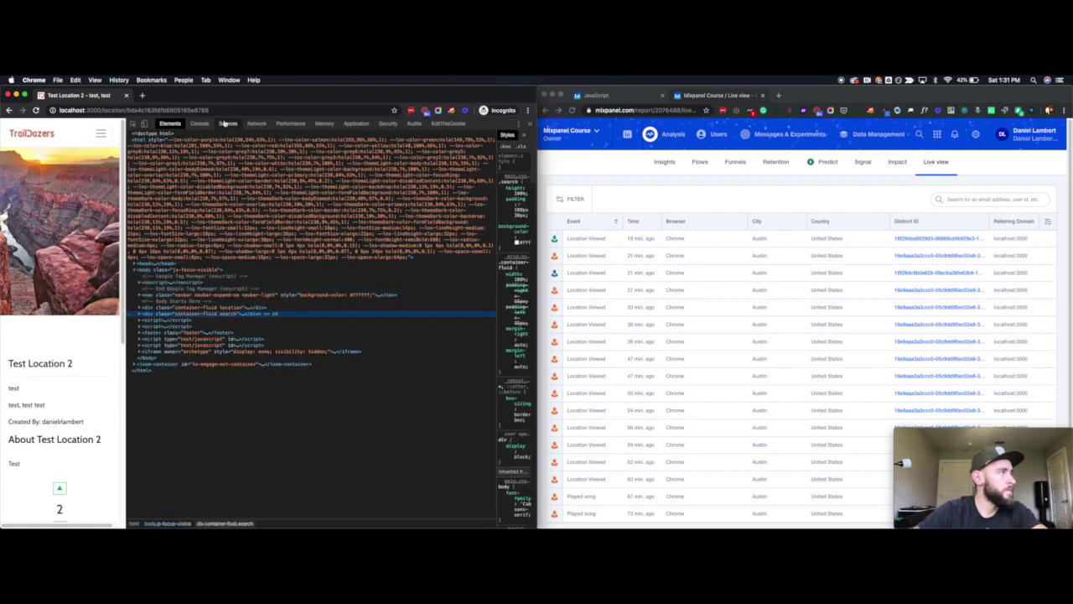
click(199, 123)
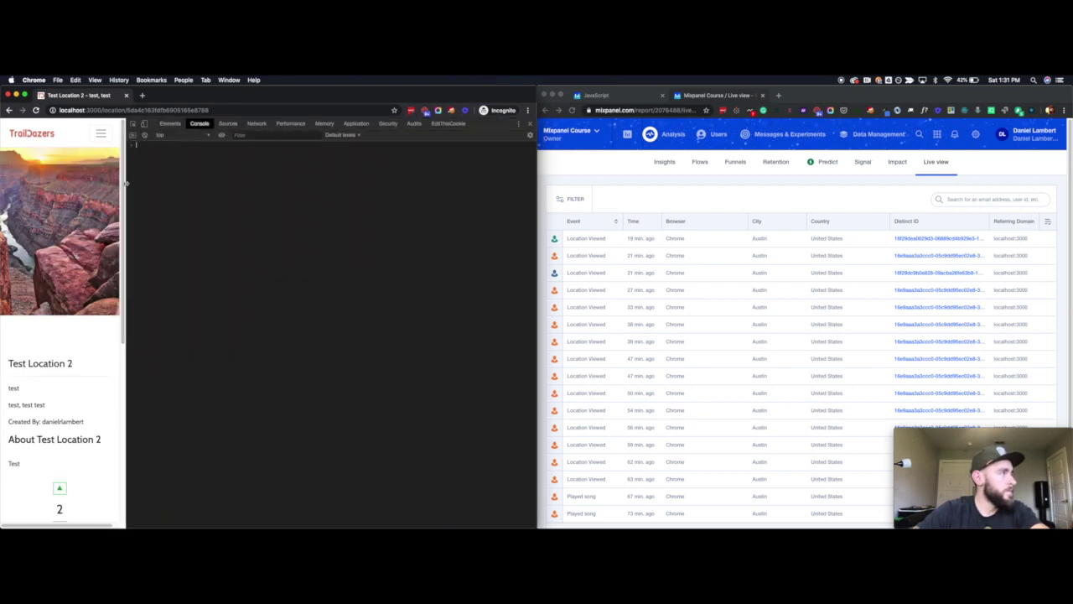
drag(125, 183, 327, 183)
- Run the docs' mixpanel.track 'Played song' example (genre hip-hop) in the console
click(596, 95)
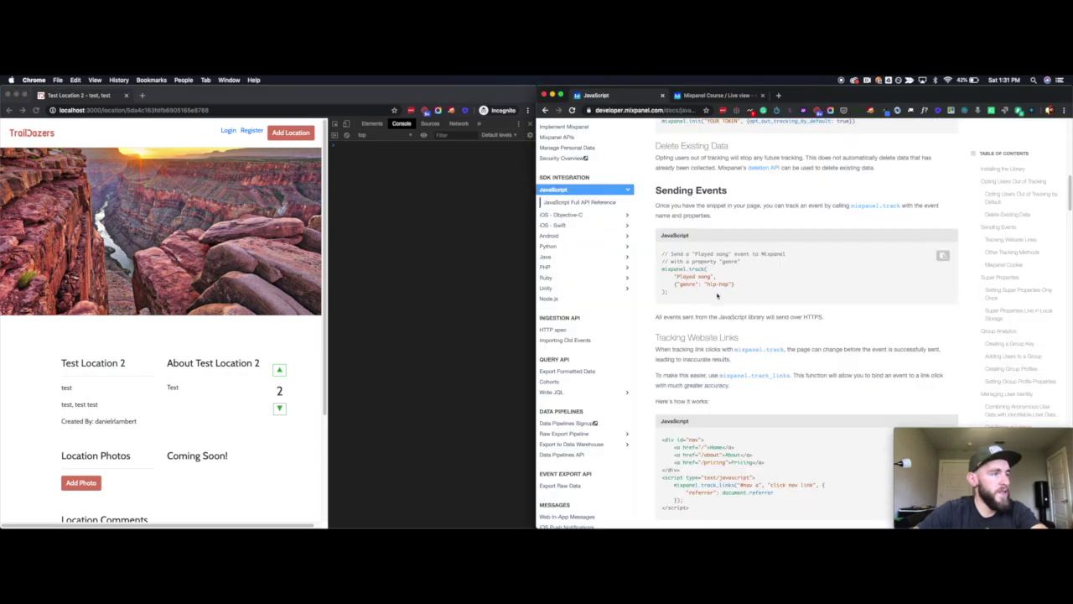
drag(673, 296, 662, 268)
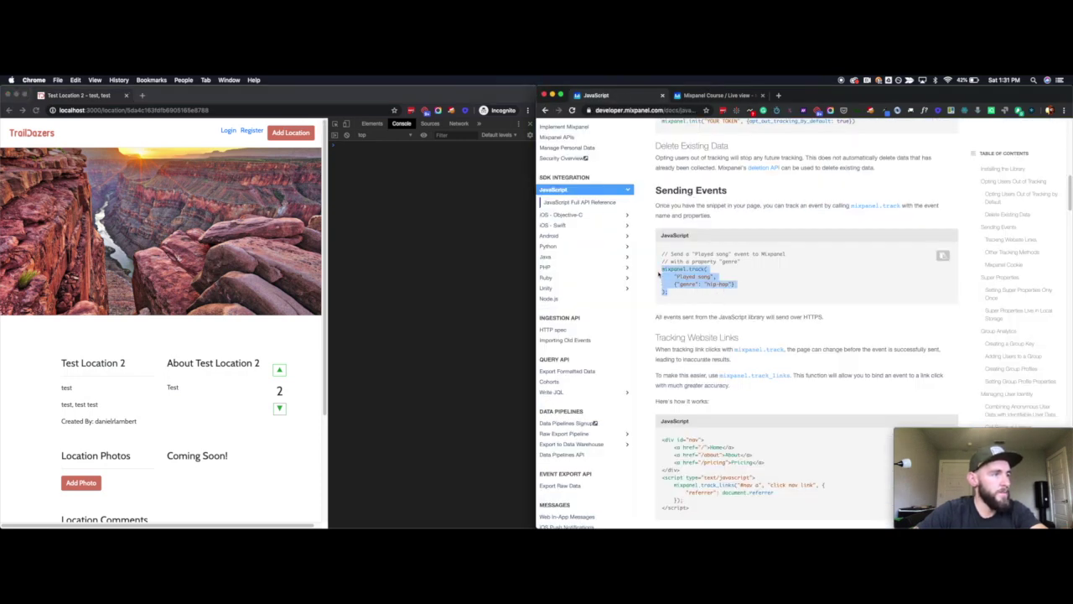
key(super+c)
click(380, 160)
key(super+v)
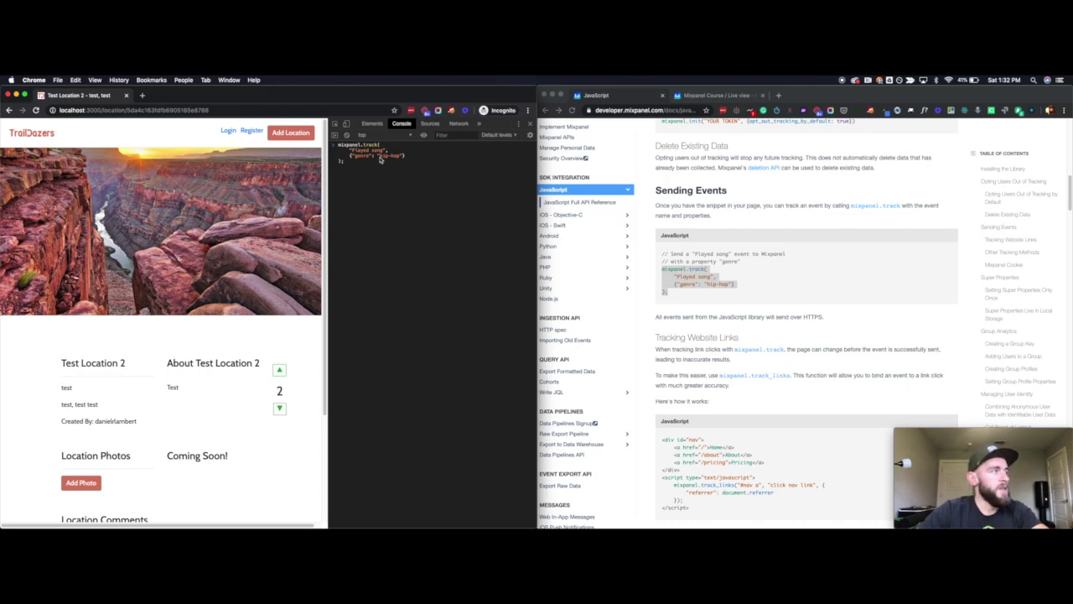
key(Return)
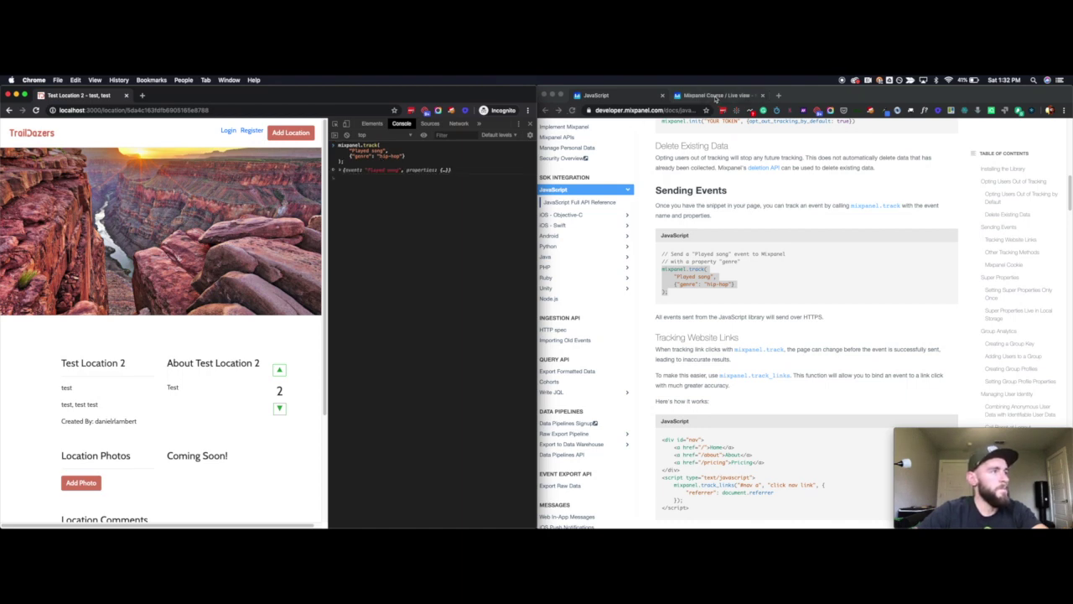
click(712, 95)
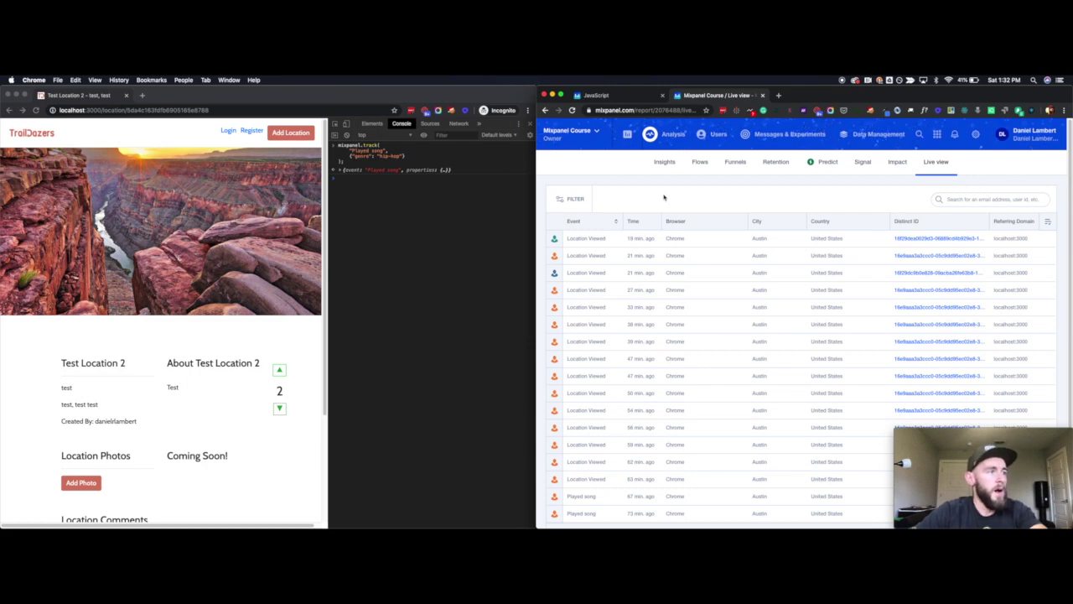
- Reload Mixpanel Live view several times to check for the new Played song event
key(super+r)
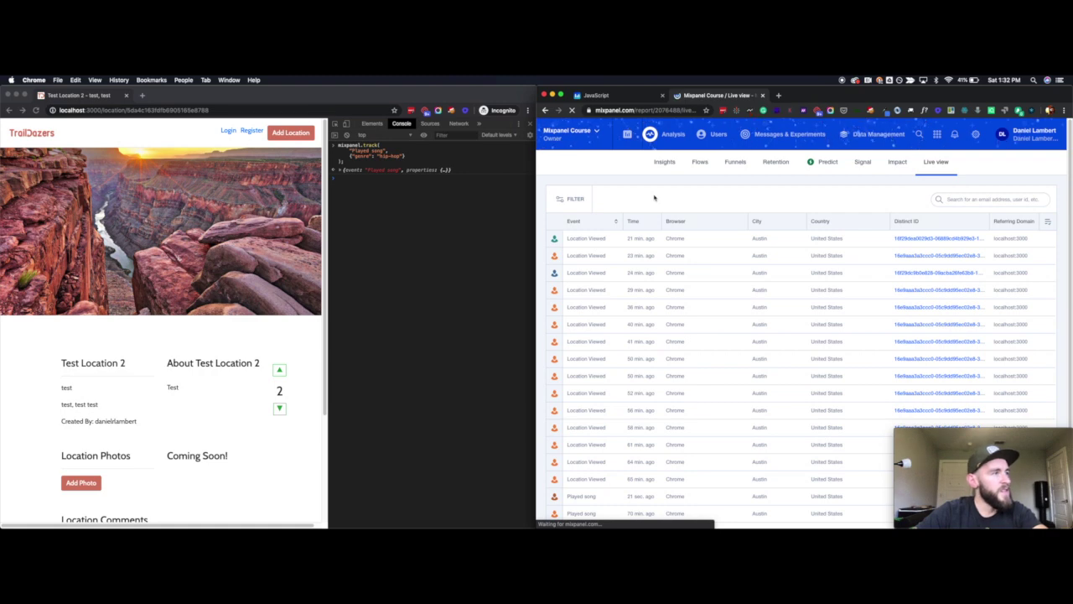
scroll(654, 197, down, 2)
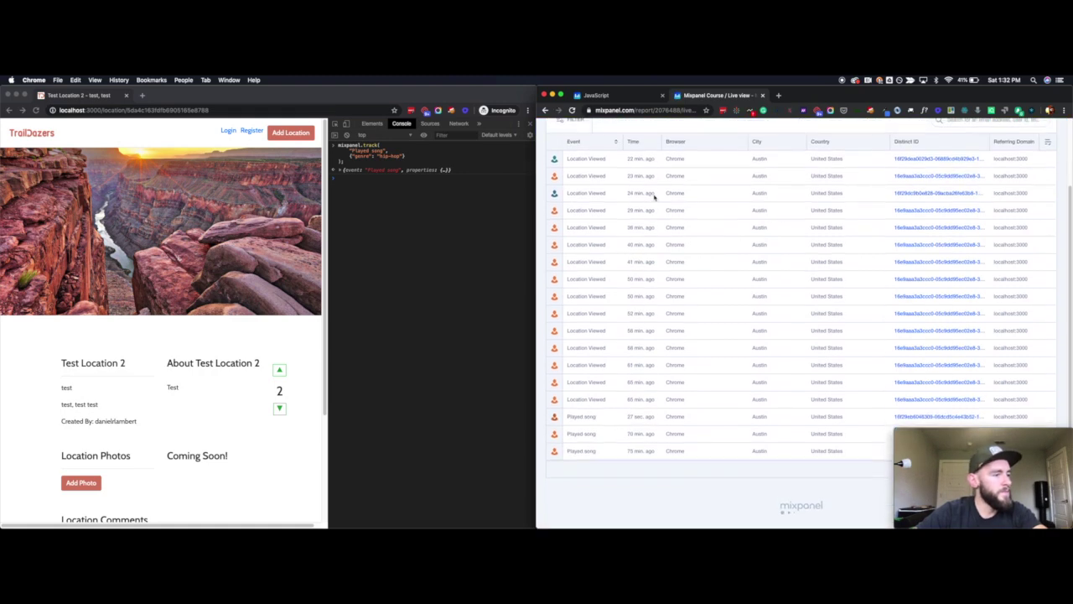
scroll(654, 198, up, 2)
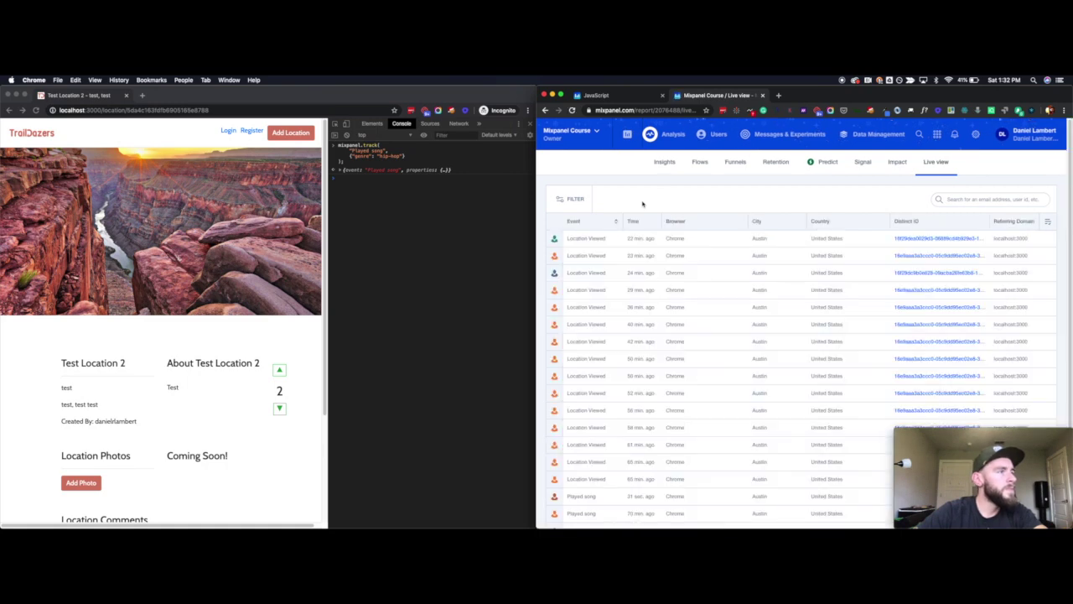
scroll(643, 203, down, 2)
scroll(643, 203, up, 2)
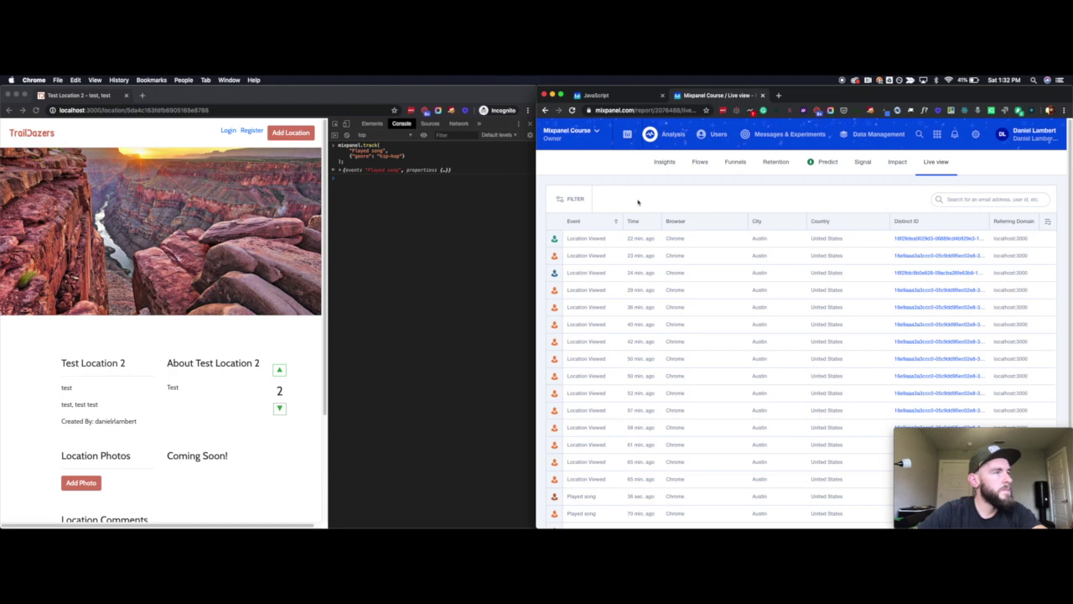
key(super+r)
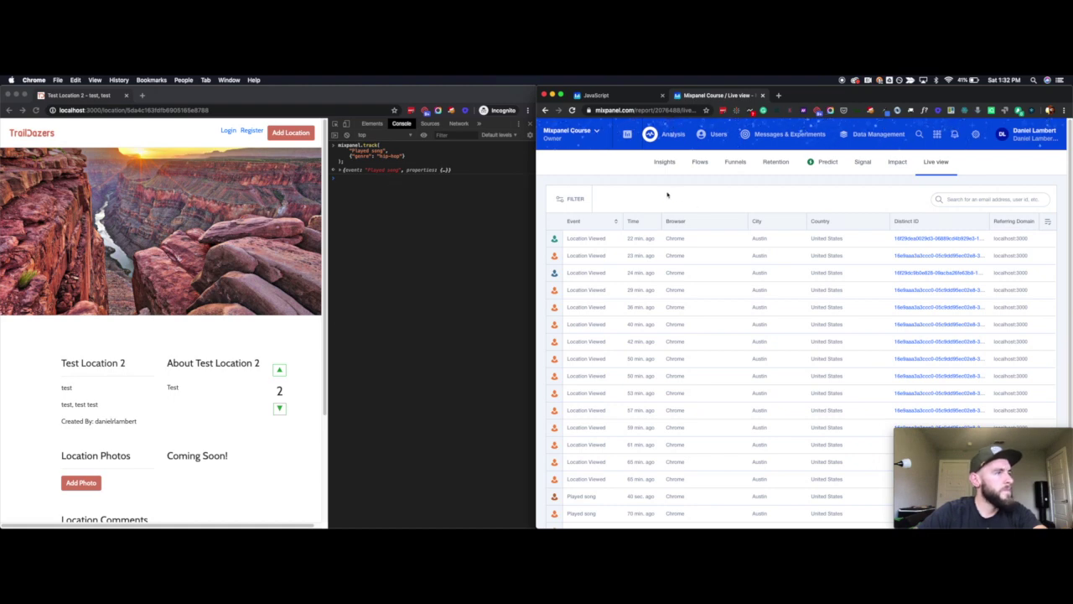
key(super+r)
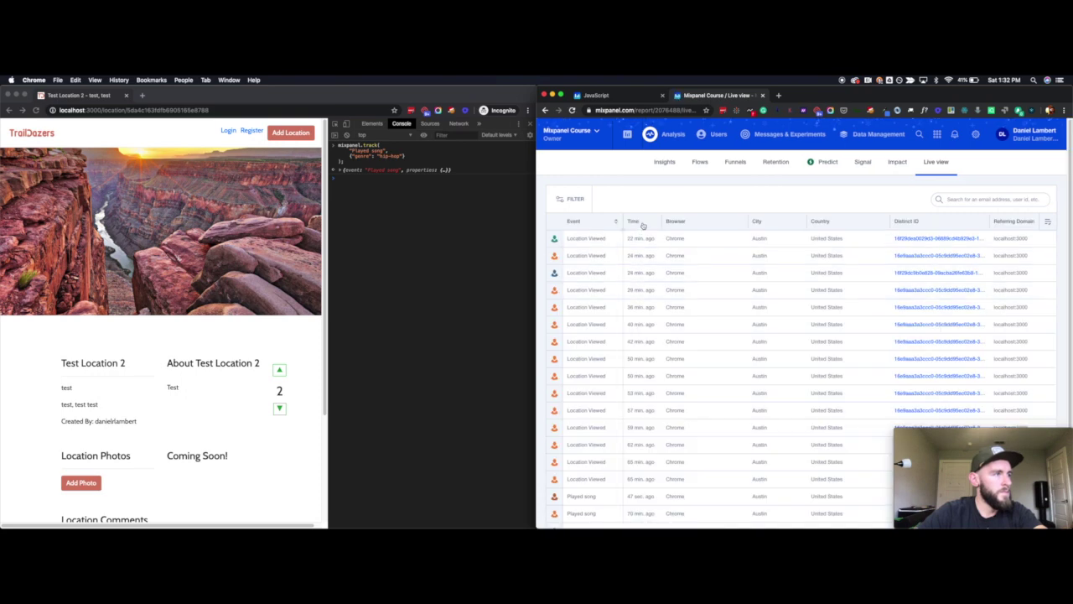
- Sort Live view by Time, expand the Played song properties, then re-sort by Event
click(639, 222)
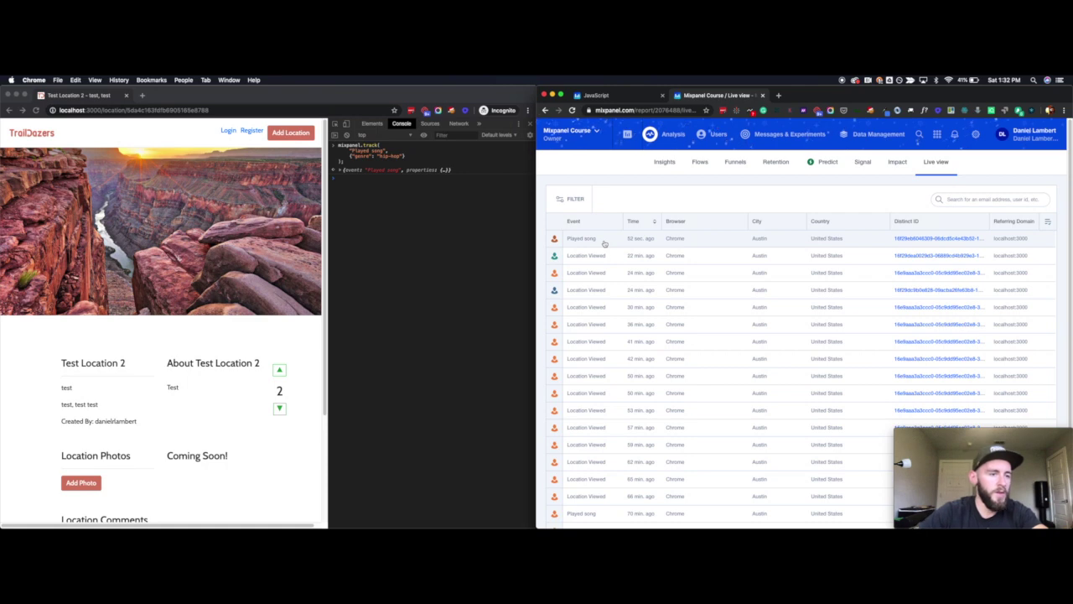
click(608, 243)
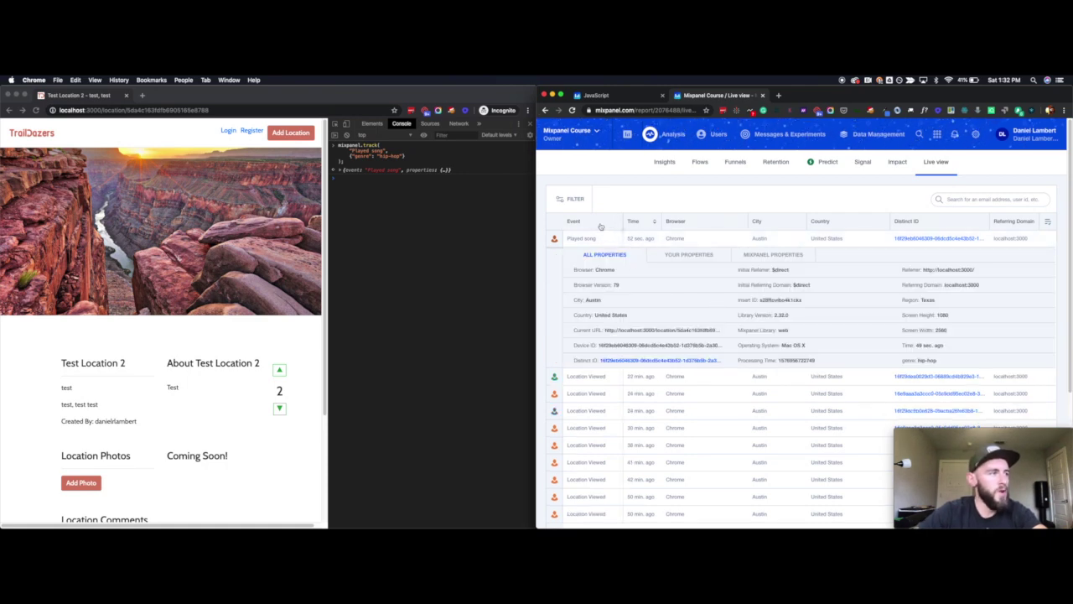
click(601, 223)
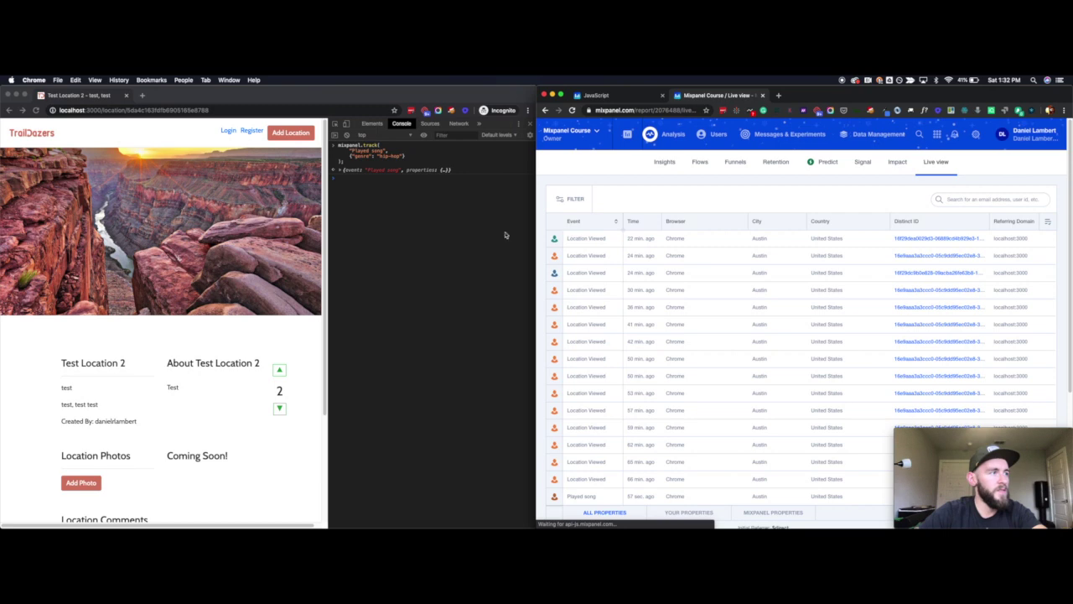
- Close the DevTools panel and return TrailDazers to its home page
click(531, 125)
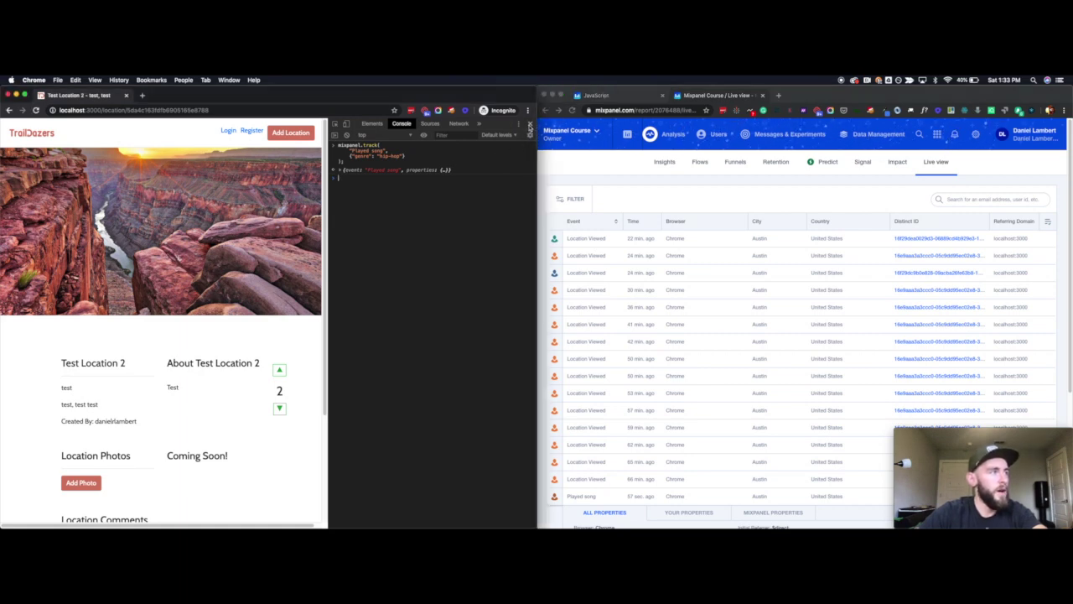
click(530, 124)
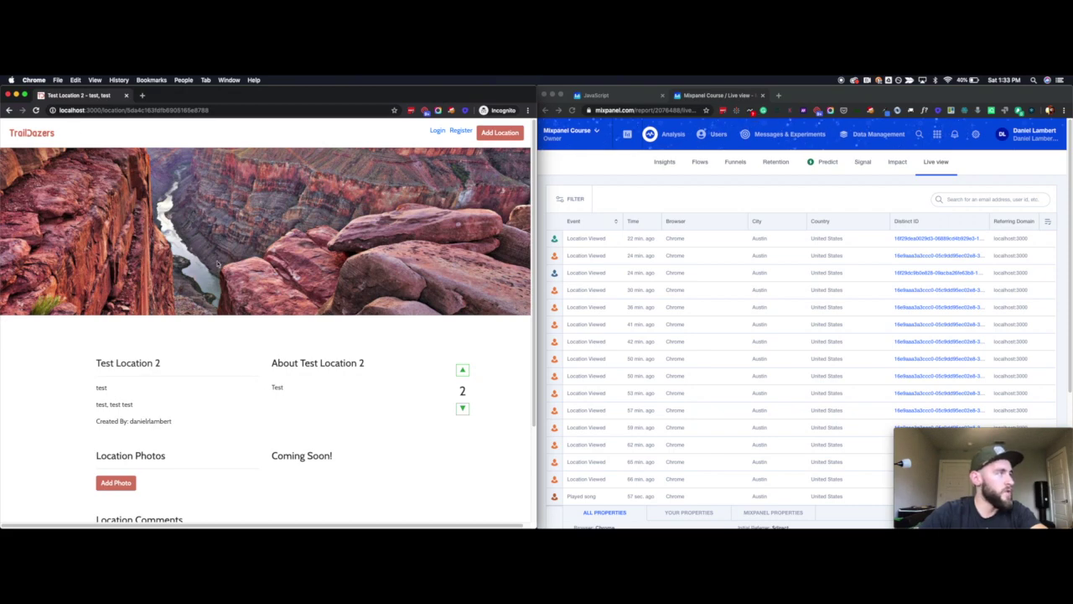
click(38, 133)
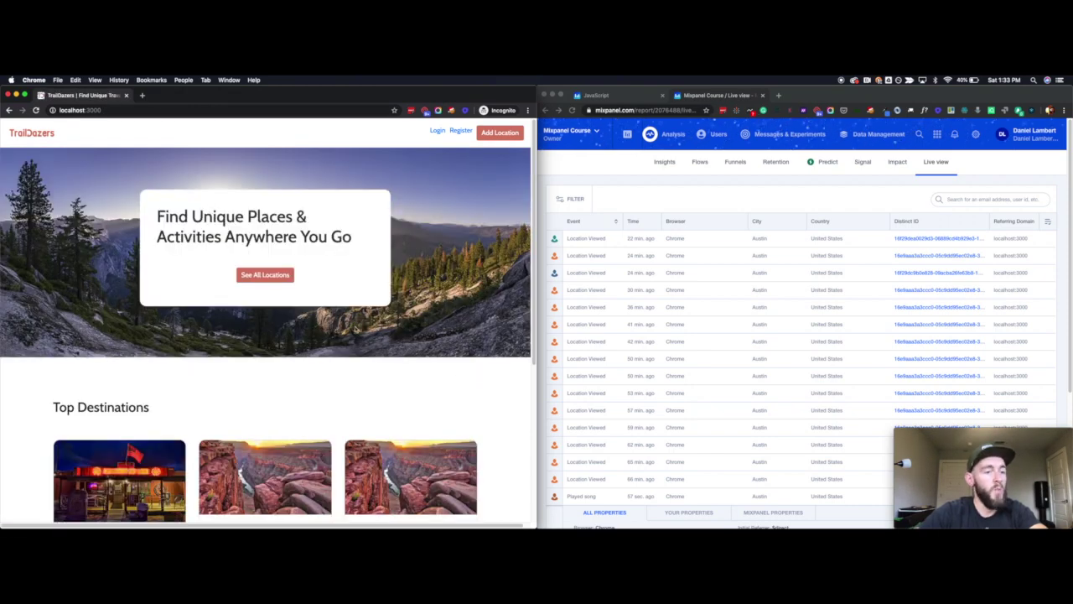
key(ctrl+Up)
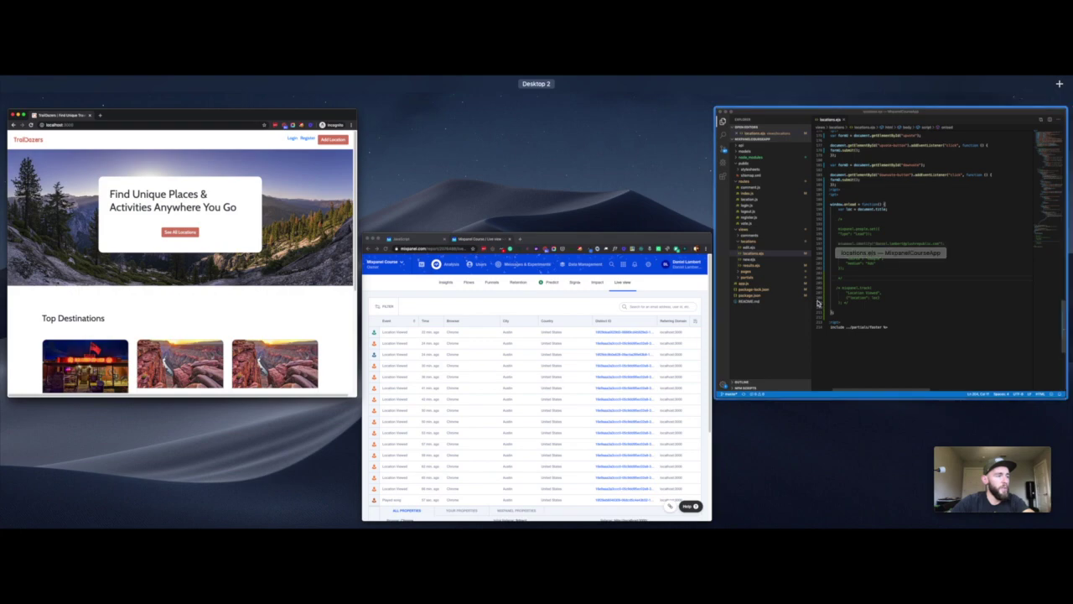
- Scroll through locations.ejs to find the commented-out mixpanel.track call
click(819, 304)
scroll(742, 282, up, 5)
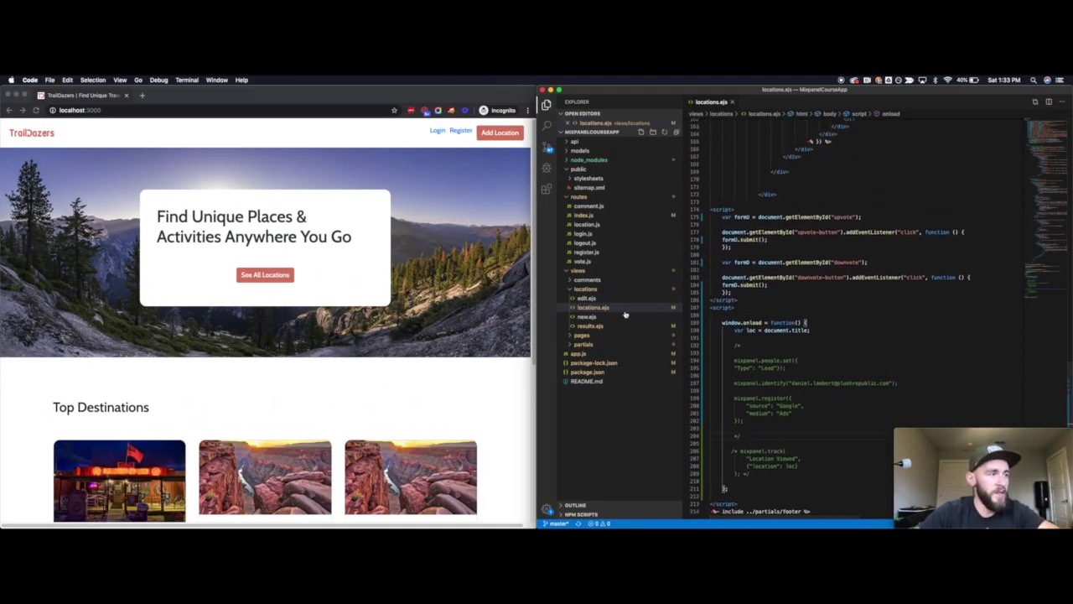
scroll(830, 358, down, 2)
scroll(829, 358, down, 1)
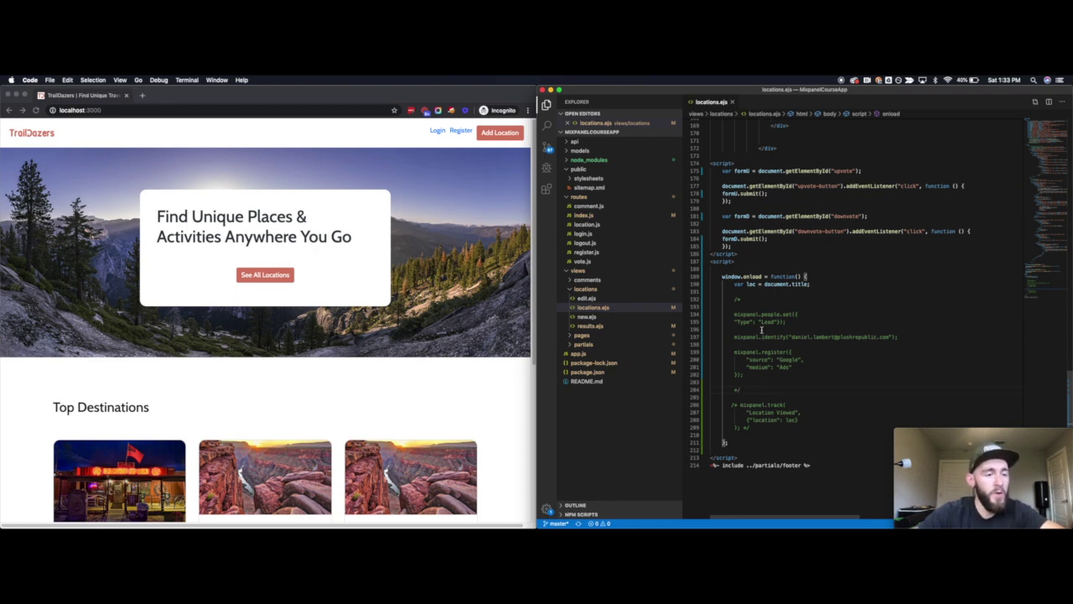
scroll(743, 417, up, 4)
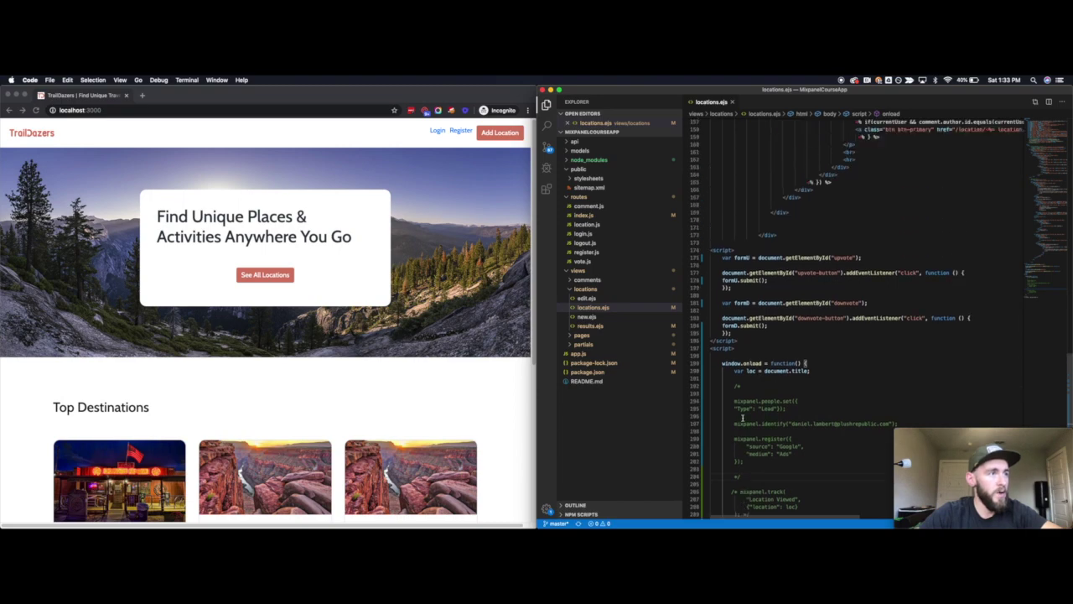
scroll(743, 418, up, 15)
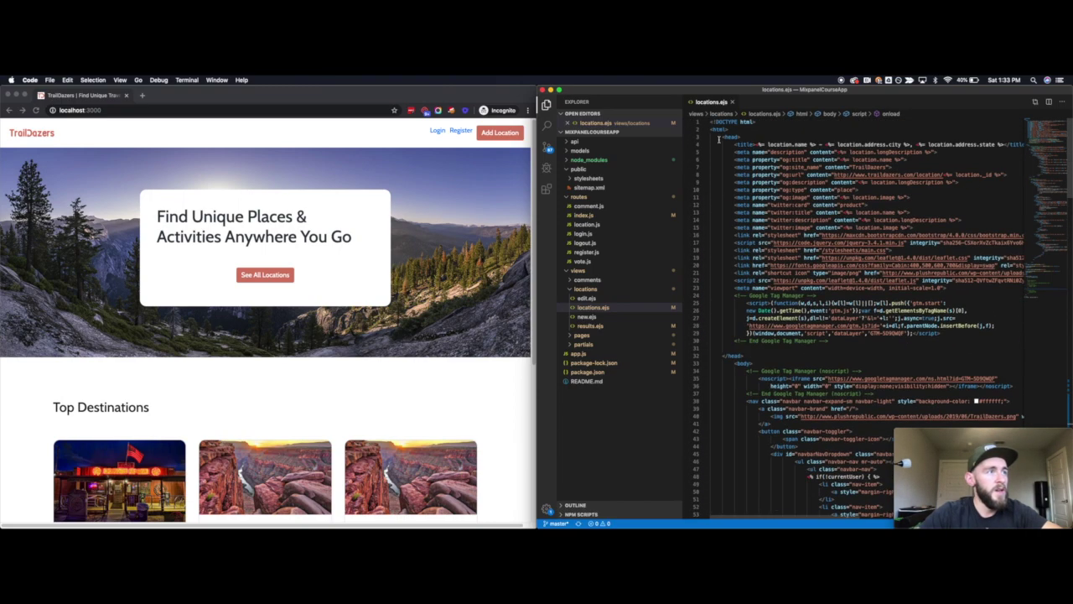
scroll(719, 139, down, 15)
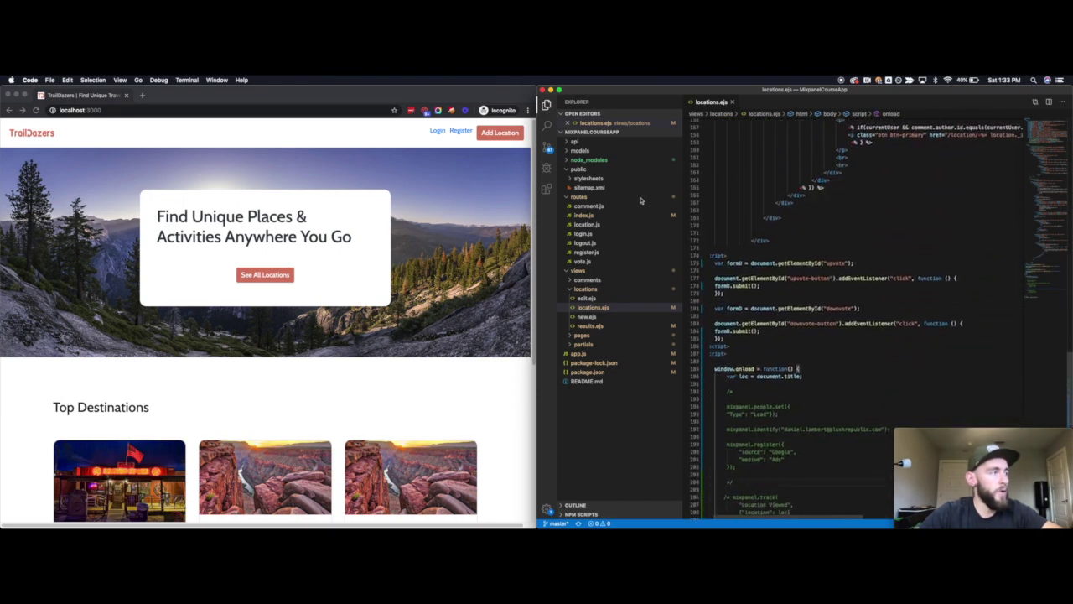
scroll(223, 423, down, 3)
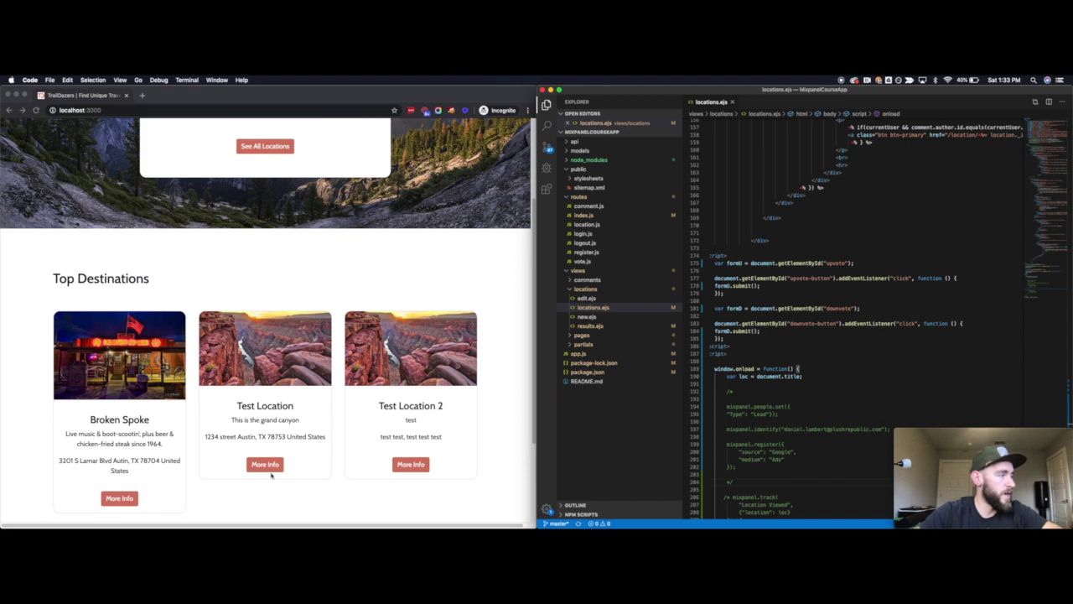
- Open the Test Location detail page in TrailDazers
click(271, 476)
click(265, 464)
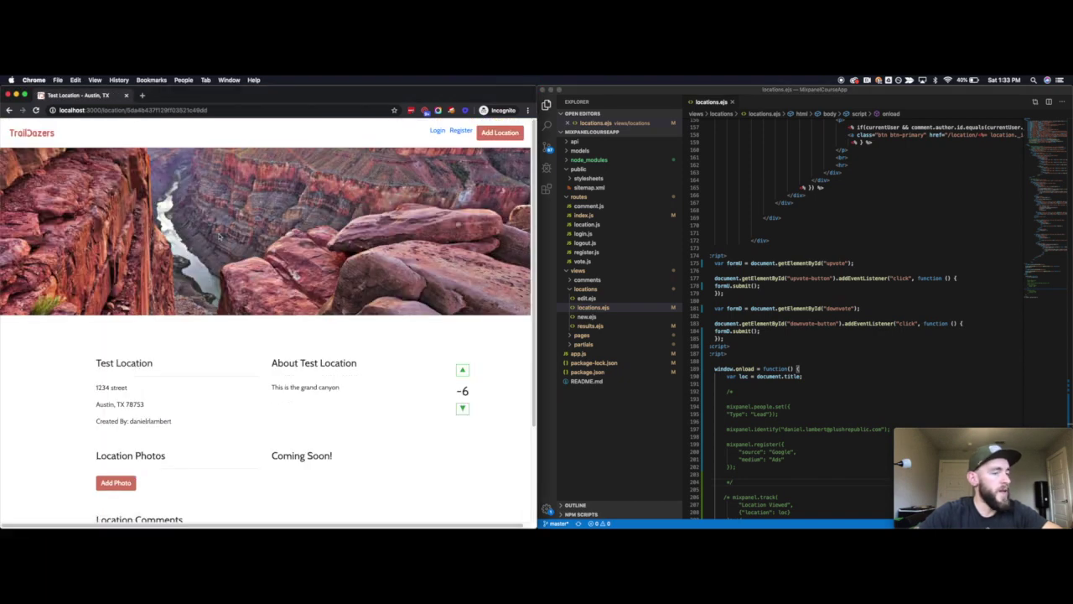
scroll(755, 319, down, 3)
- Remove the /* and */ around the Location Viewed track call and save locations.ejs
click(742, 313)
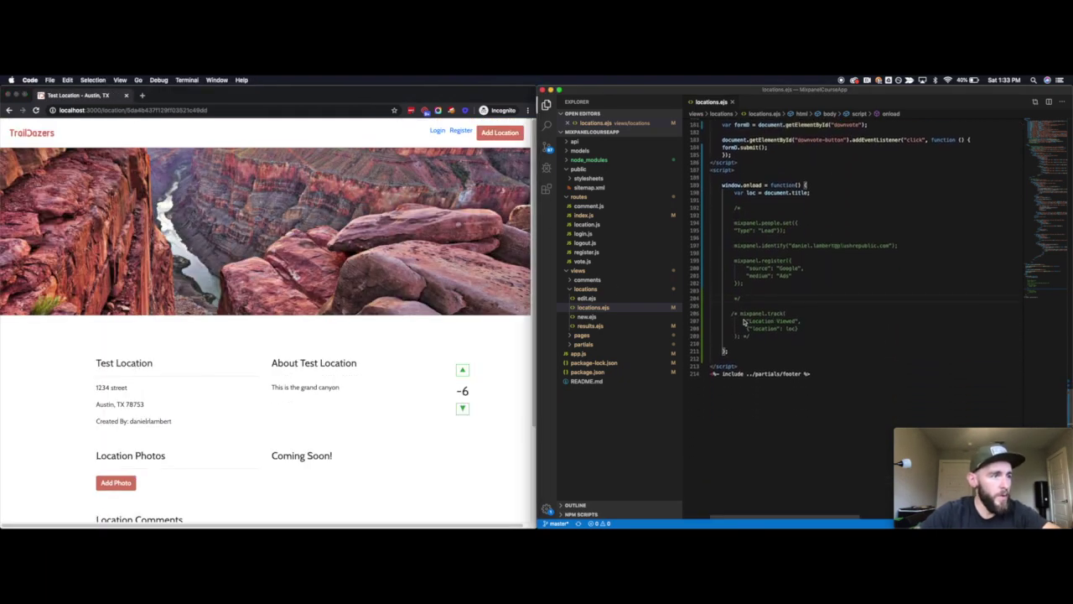
key(BackSpace)
key(BackSpace)
key(BackSpace)
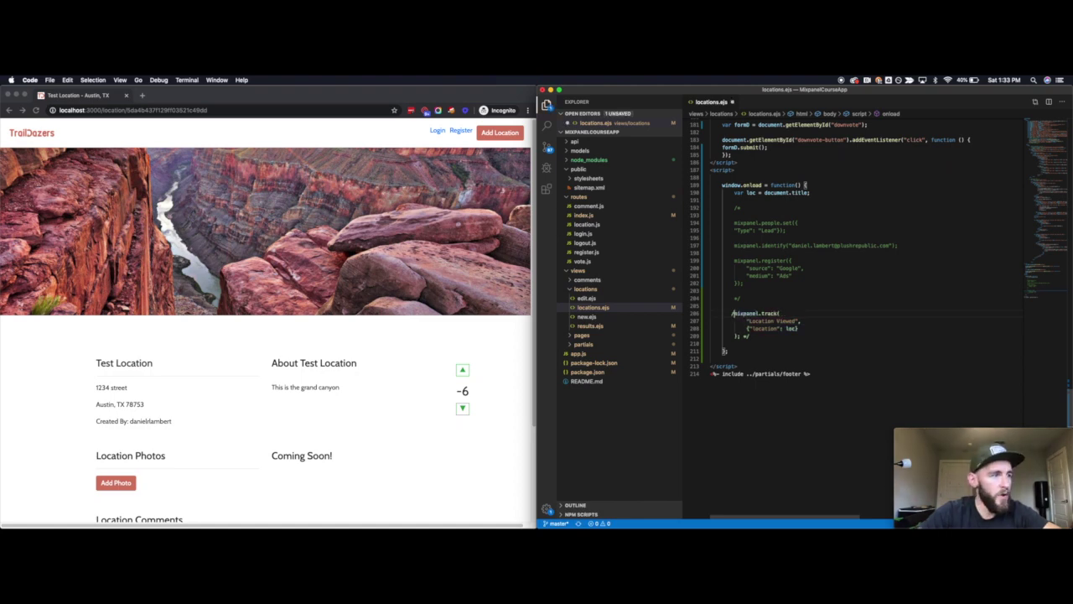
click(751, 336)
key(BackSpace)
key(BackSpace)
key(BackSpace)
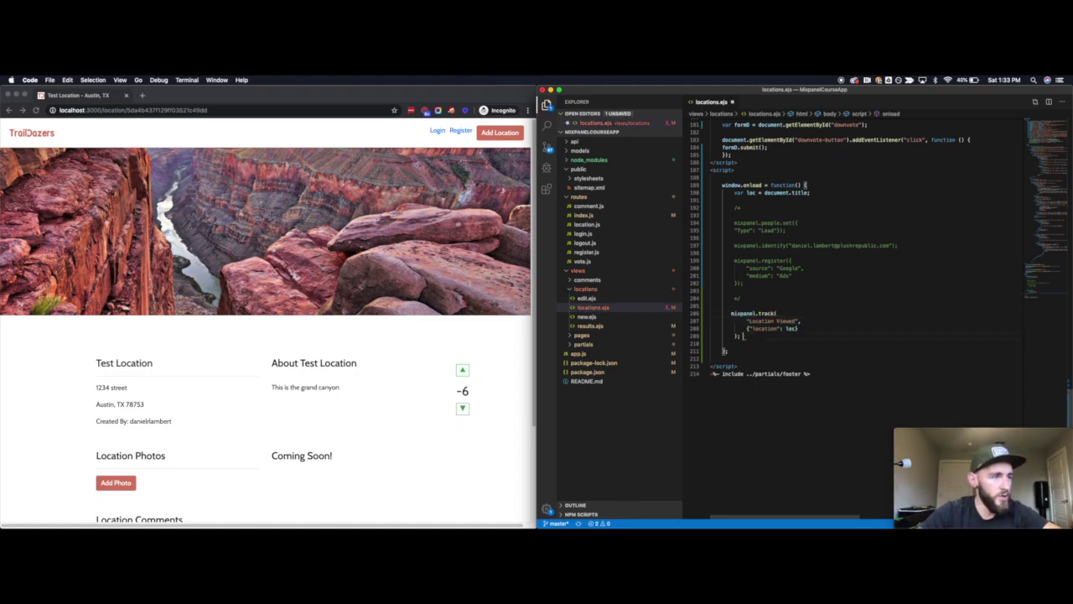
key(super+s)
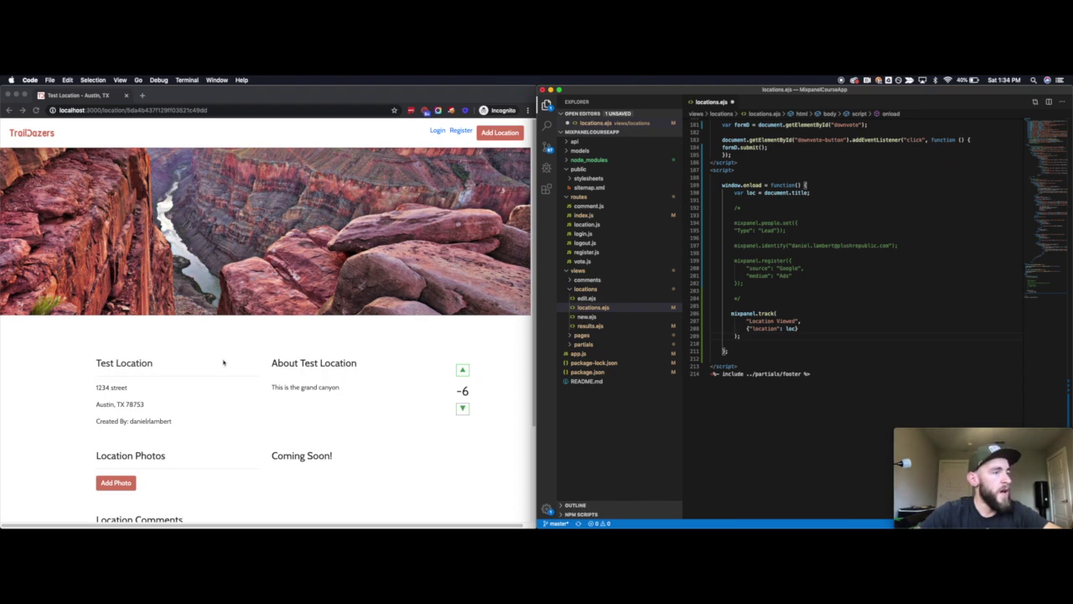
- Highlight window.onload in locations.ejs to explain the page-load handler, then clear it
click(804, 325)
scroll(790, 328, up, 4)
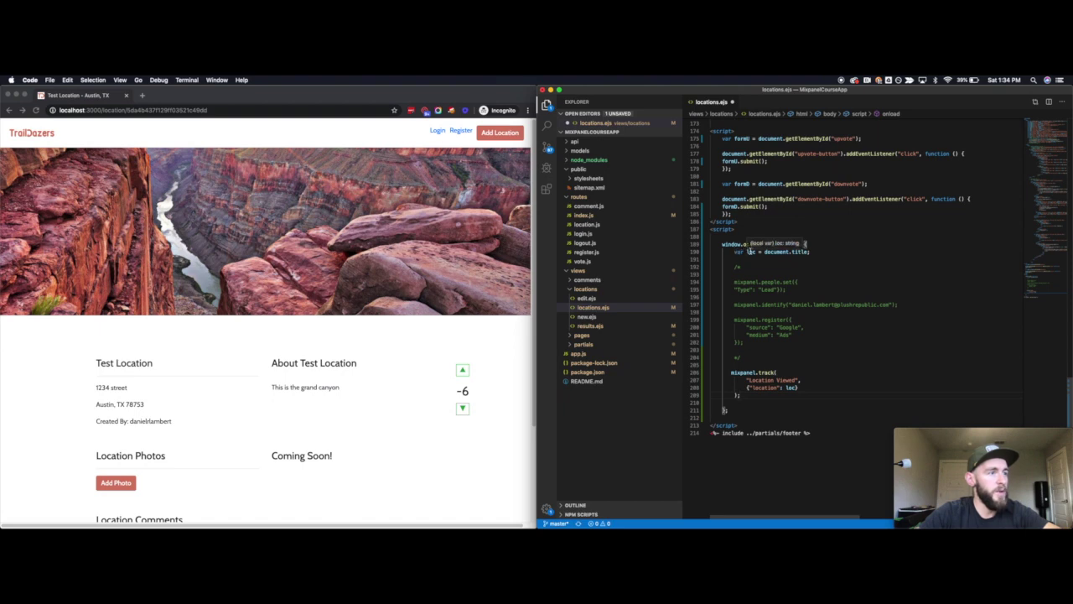
drag(722, 244, 763, 244)
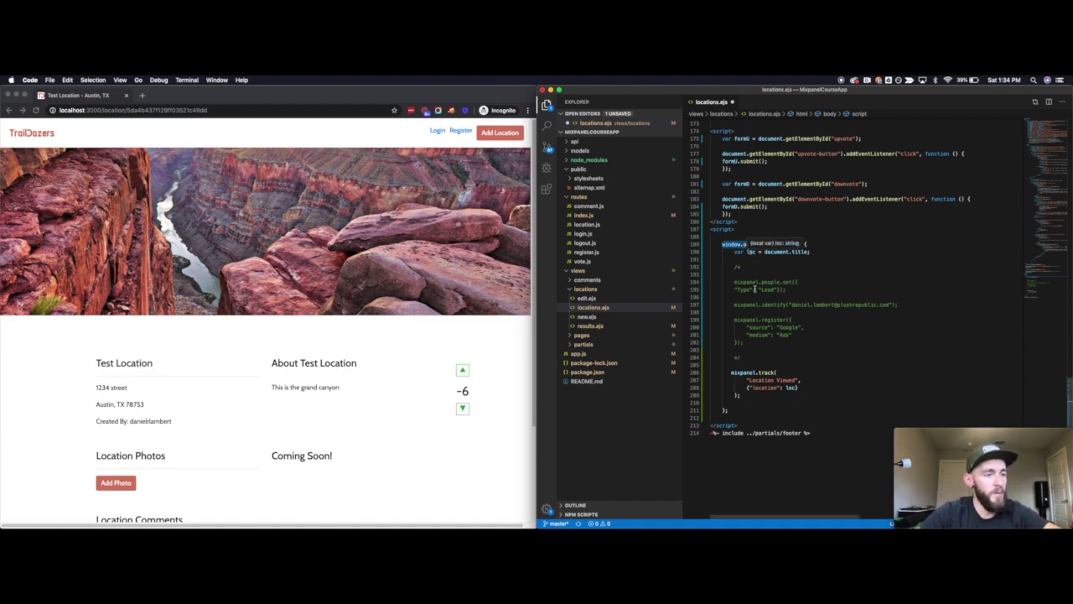
scroll(771, 366, down, 1)
text(() {)
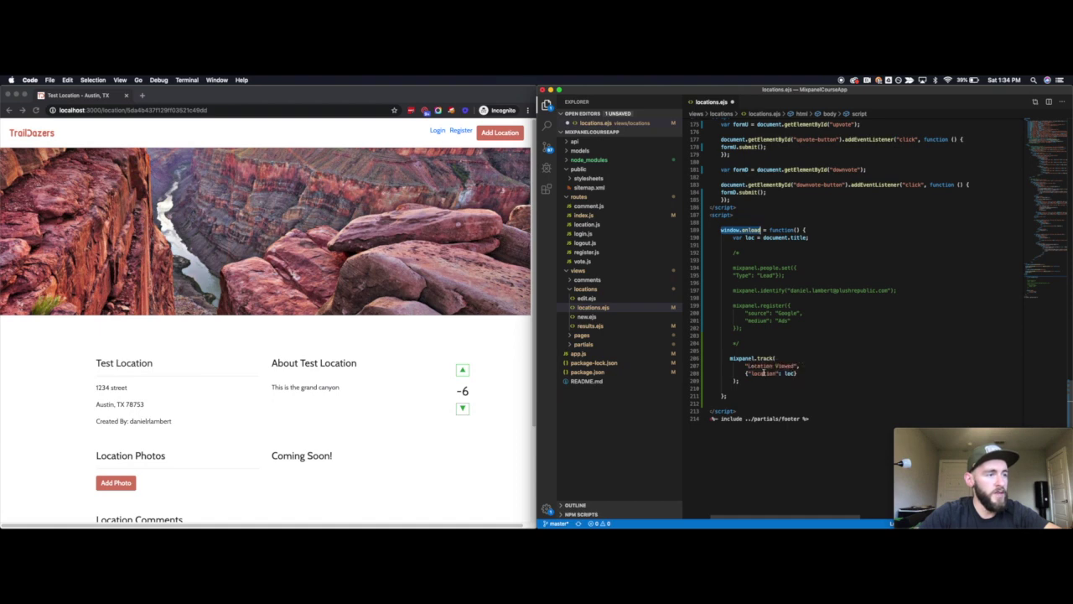
click(747, 399)
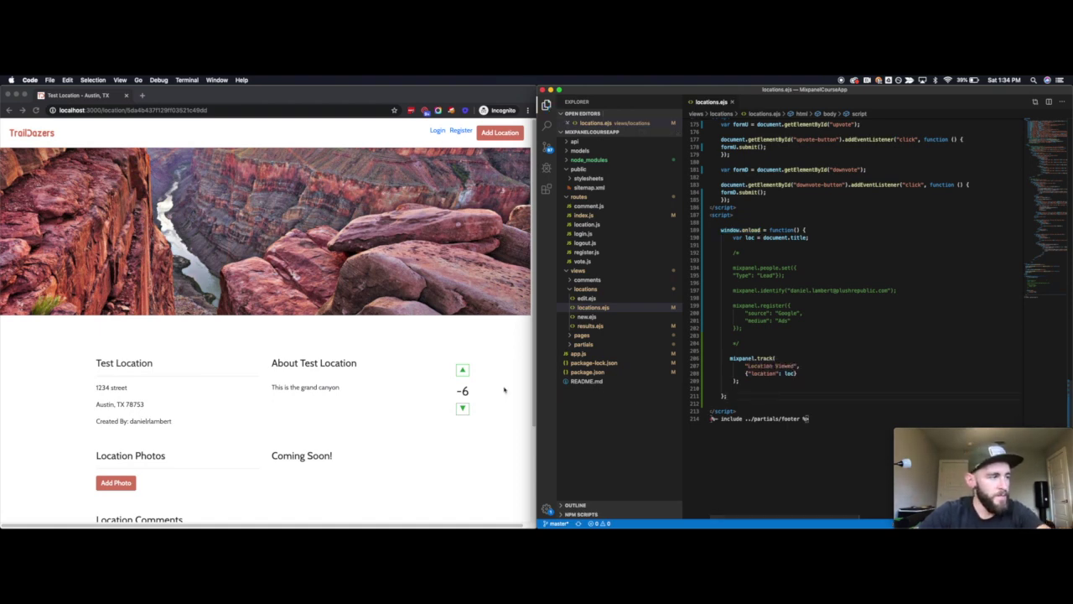
key(ctrl+Up)
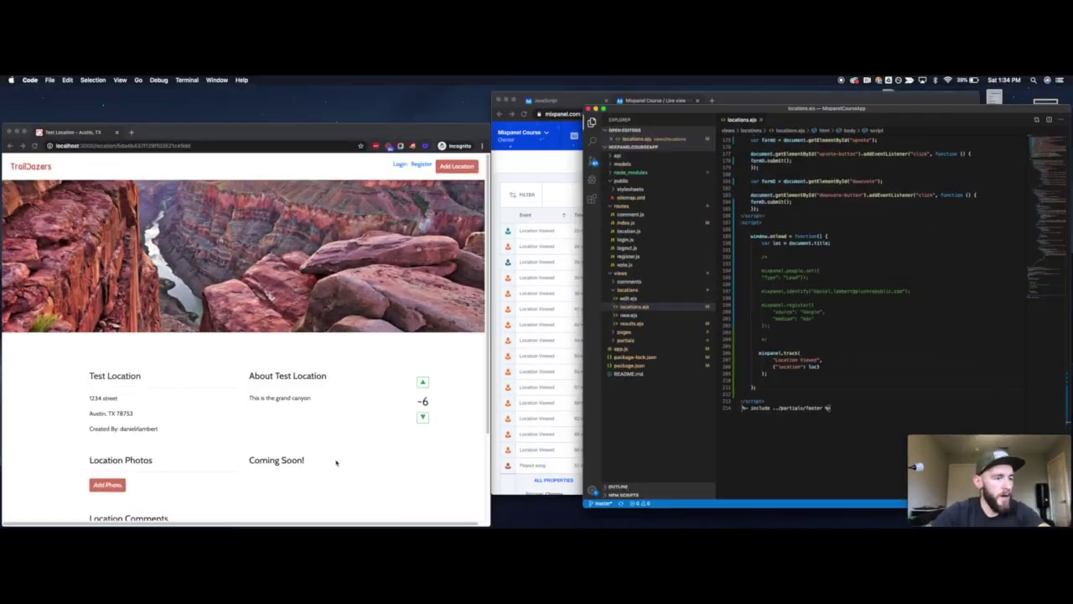
- Restart the node server in Terminal with 'node app.js'
click(336, 462)
key(super+Tab)
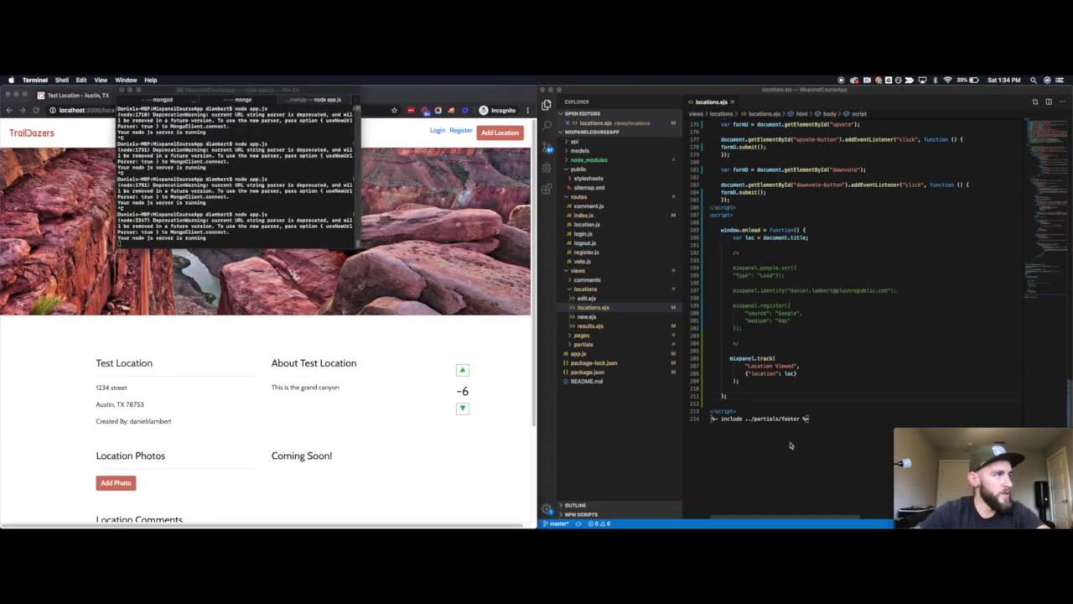
click(311, 102)
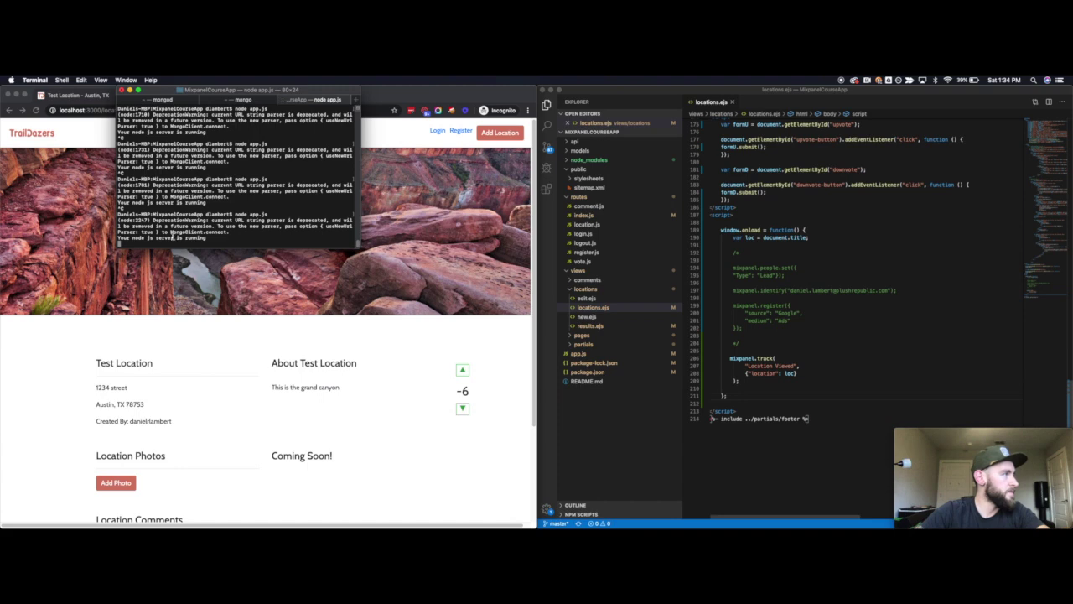
key(ctrl+c)
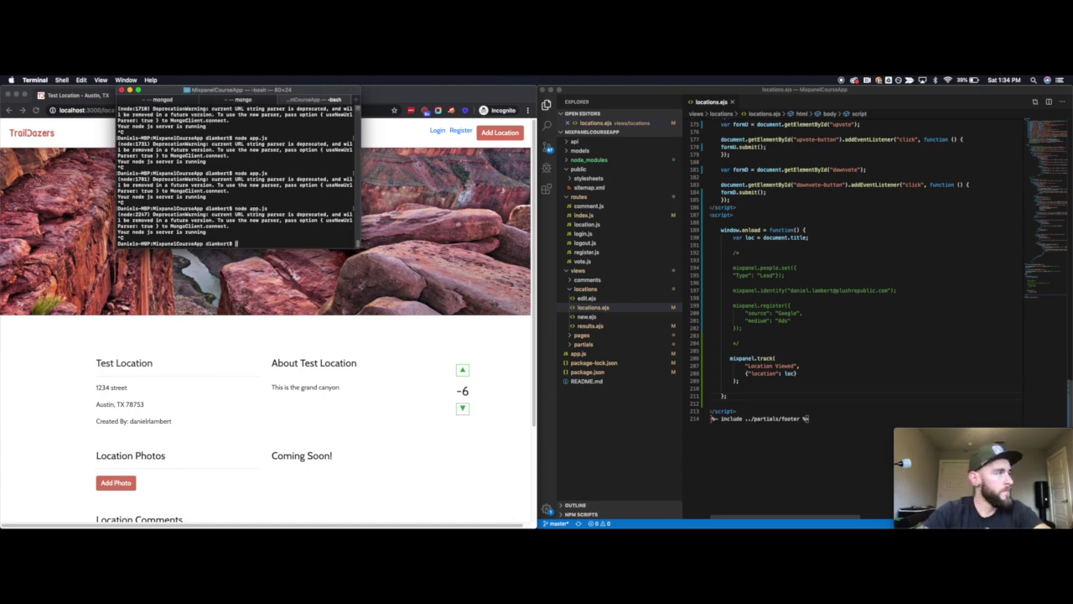
text(node app.js)
key(Return)
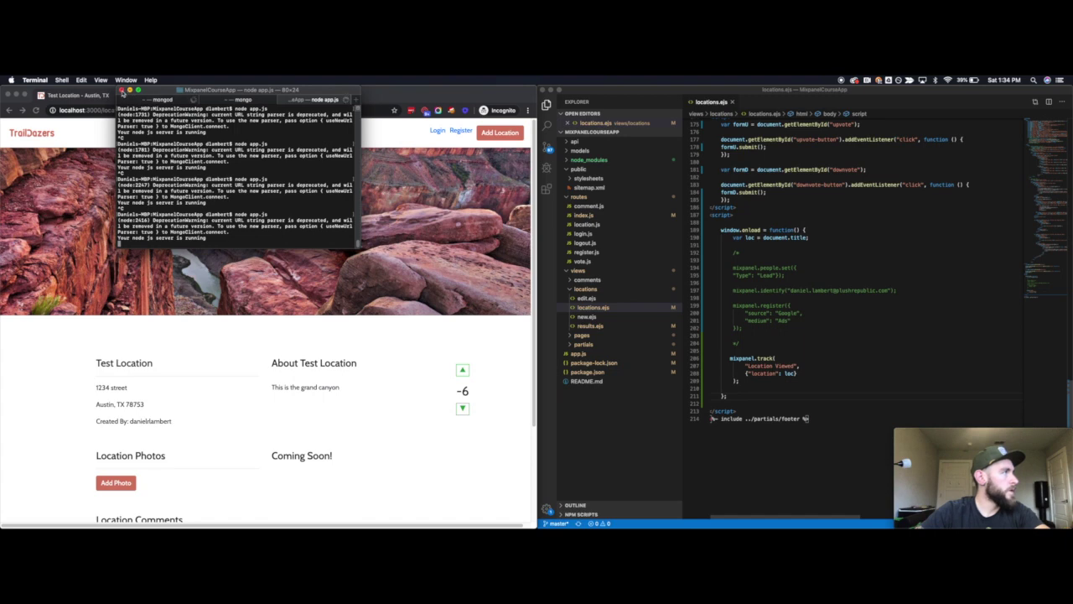
- Minimize Terminal, close the old localhost window, and open a new incognito Chrome window
click(130, 90)
click(126, 96)
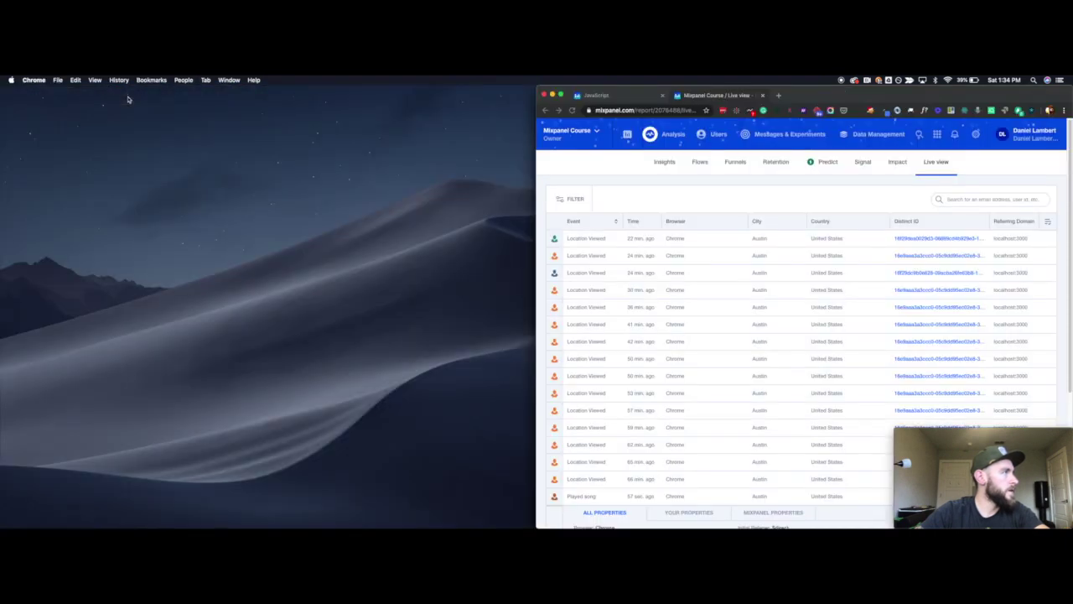
click(181, 128)
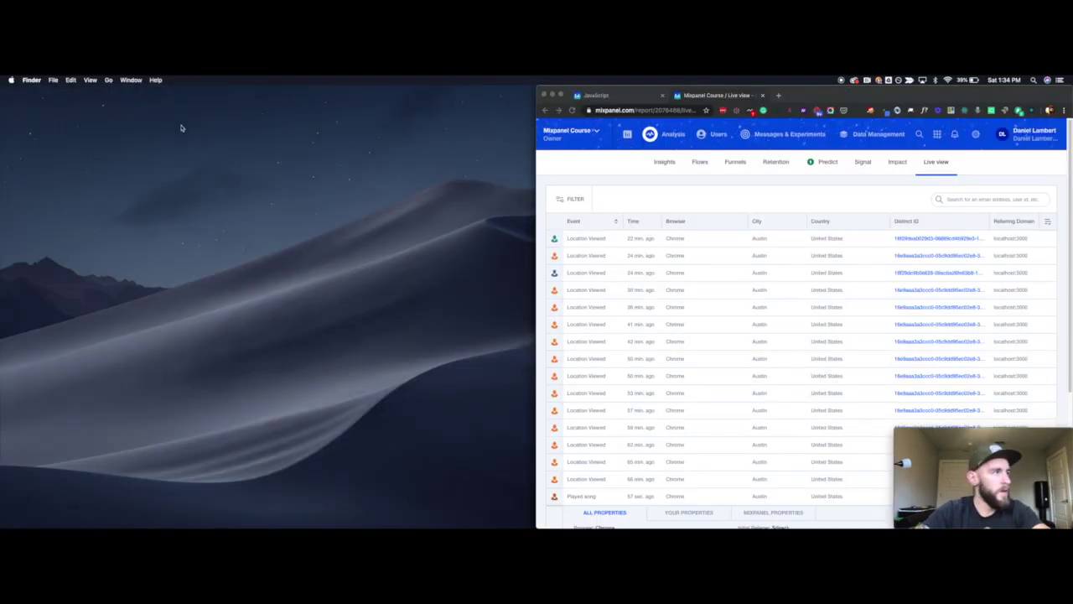
click(798, 95)
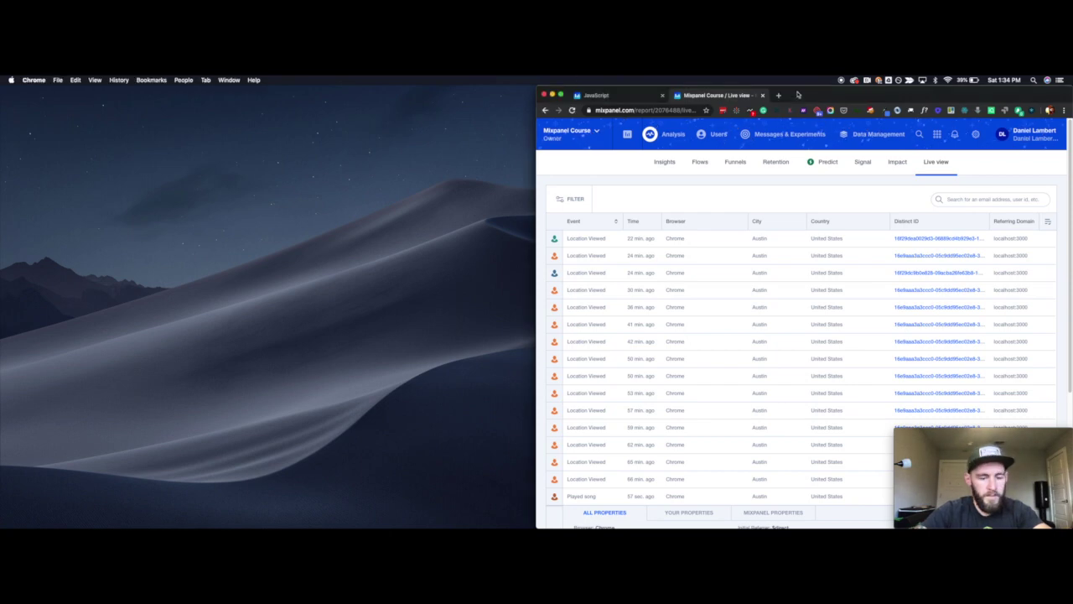
key(ctrl+shift+n)
- Load localhost:3000 and open Broken Spoke's More Info page from Top Destinations
text(loca)
key(Return)
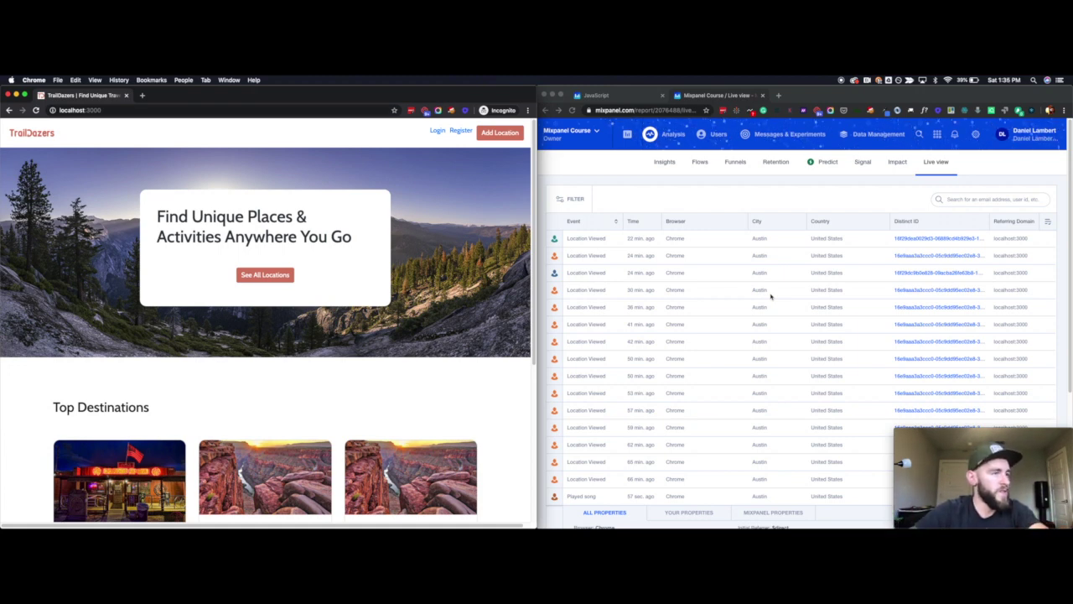
scroll(262, 442, down, 3)
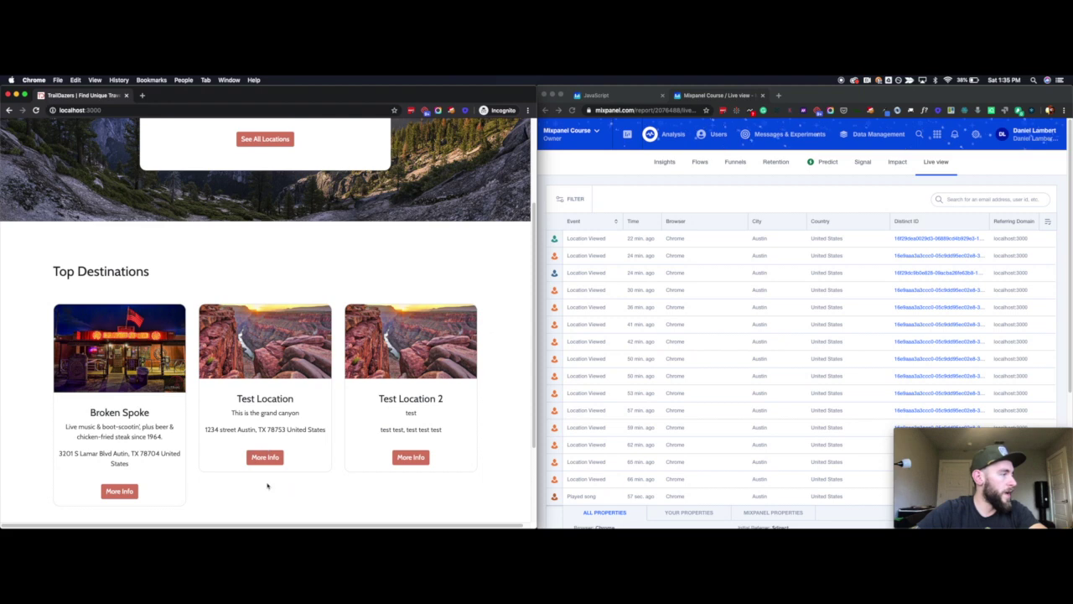
click(119, 483)
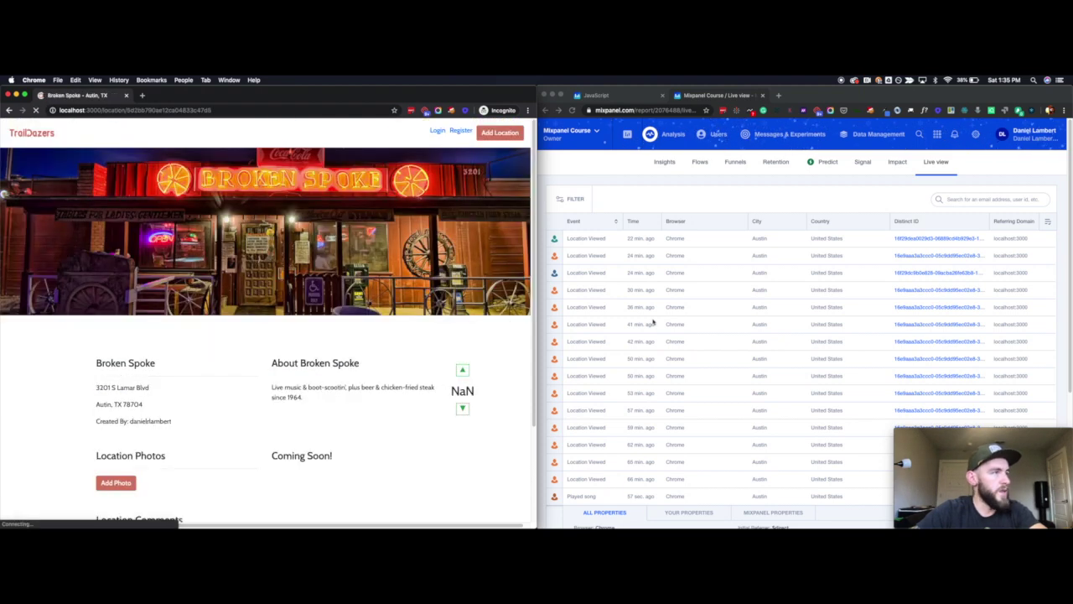
- Reload the Mixpanel Live view to show the new Location Viewed event
click(698, 202)
key(super+r)
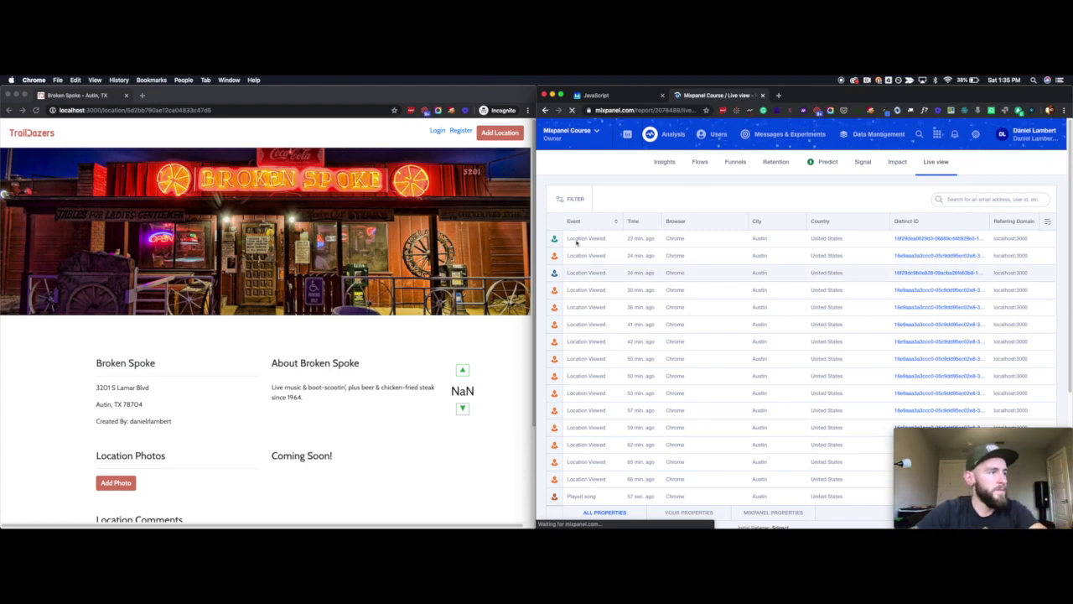
scroll(579, 239, down, 2)
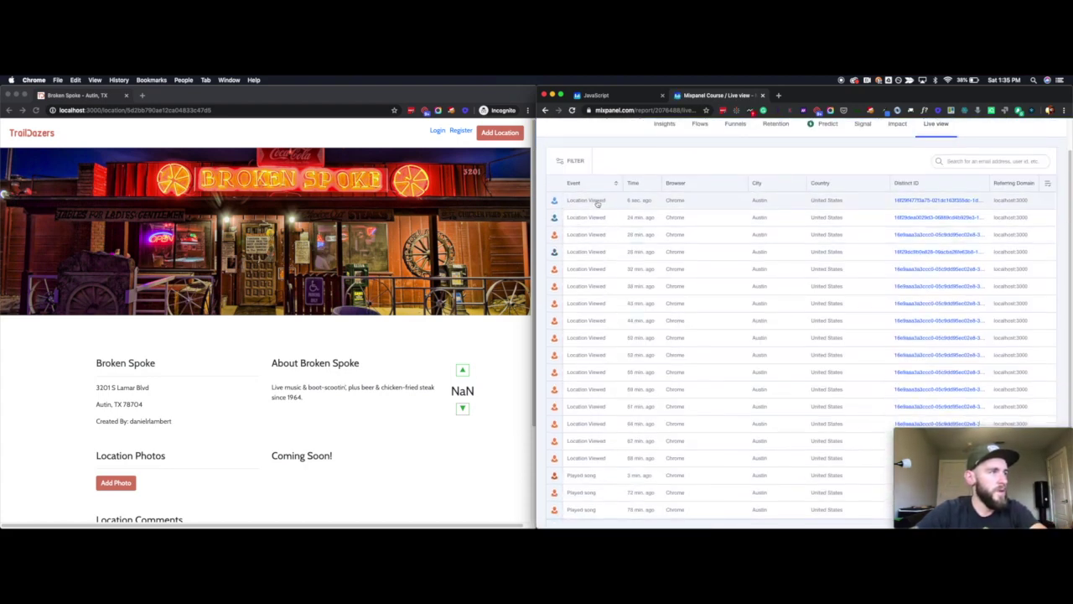
- Expand the newest Location Viewed event and toggle between YOUR PROPERTIES and ALL PROPERTIES
click(596, 201)
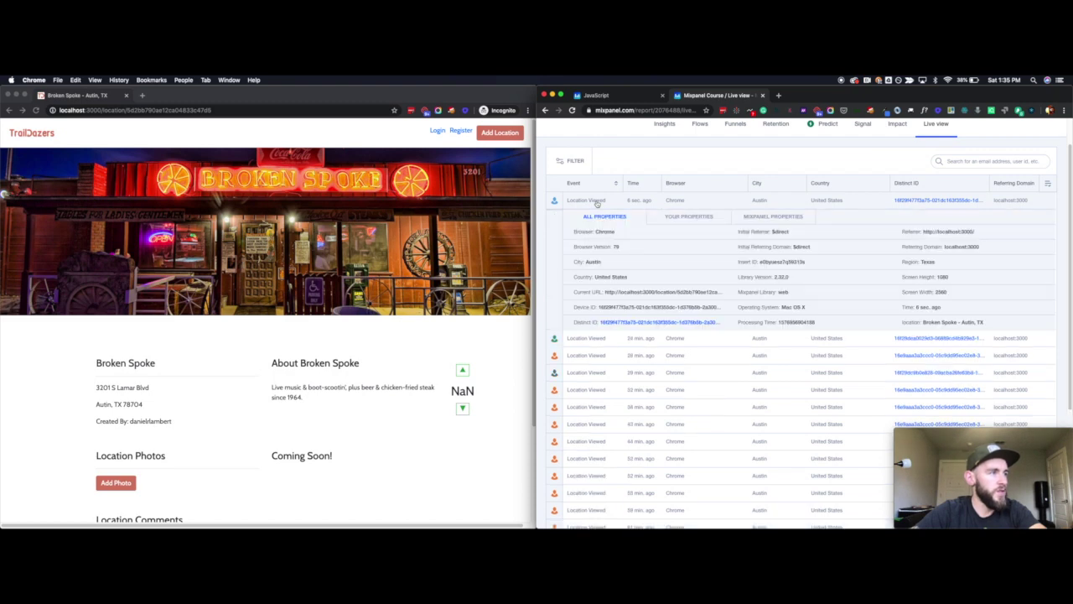
click(671, 216)
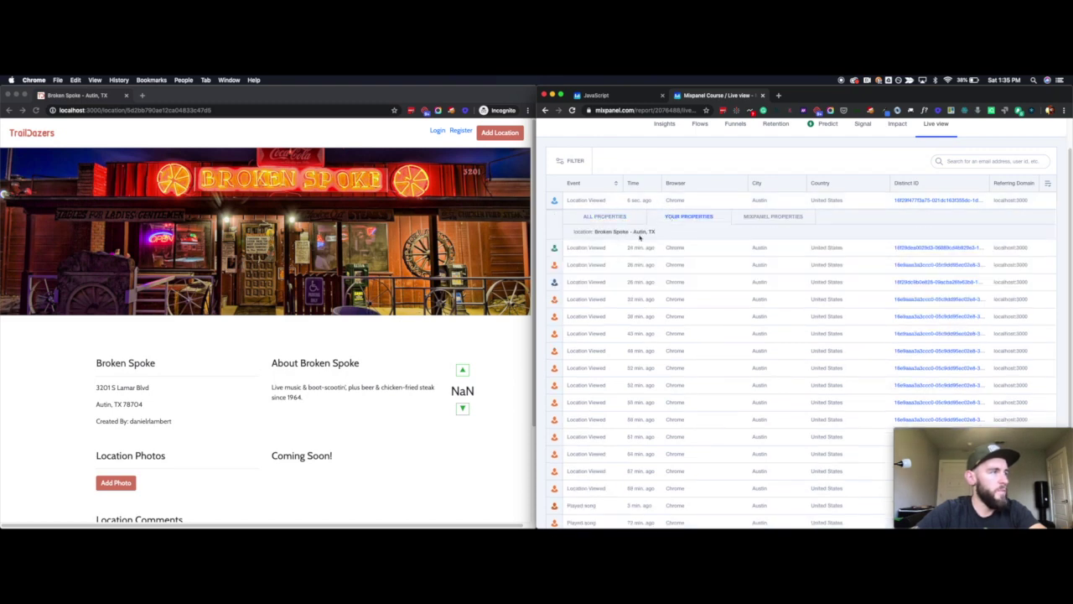
click(620, 218)
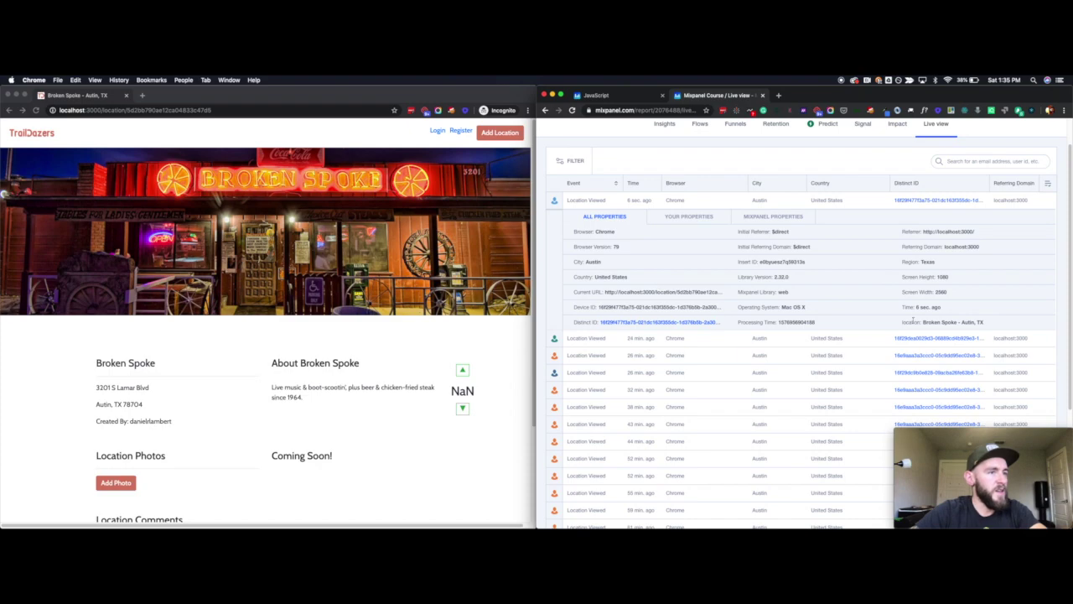
click(676, 220)
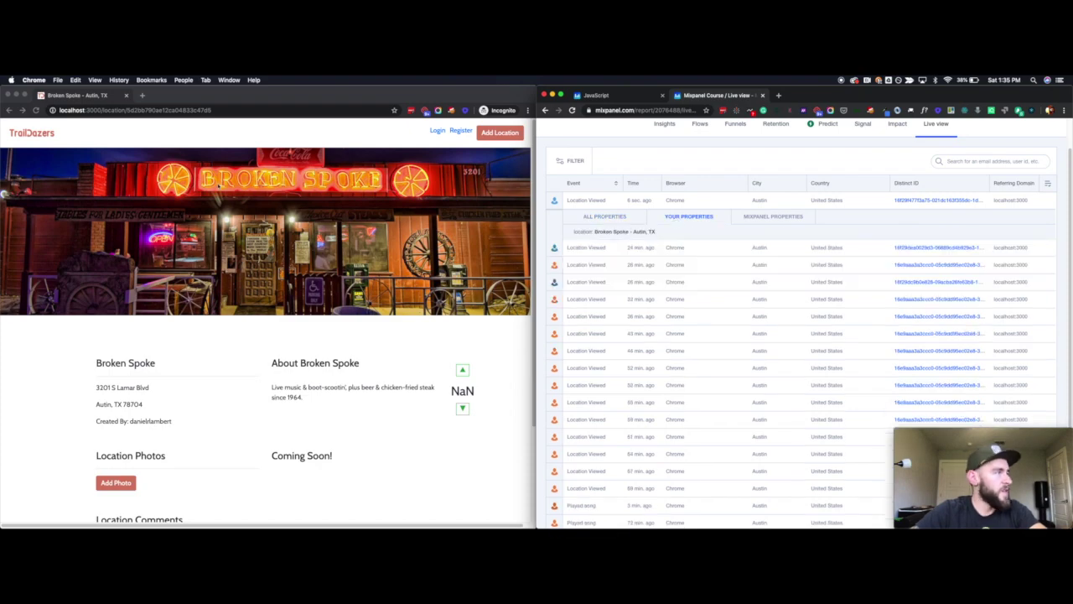
- Check the locations.ejs code, then select the event's full property list showing location Broken Spoke
key(ctrl+Up)
click(791, 352)
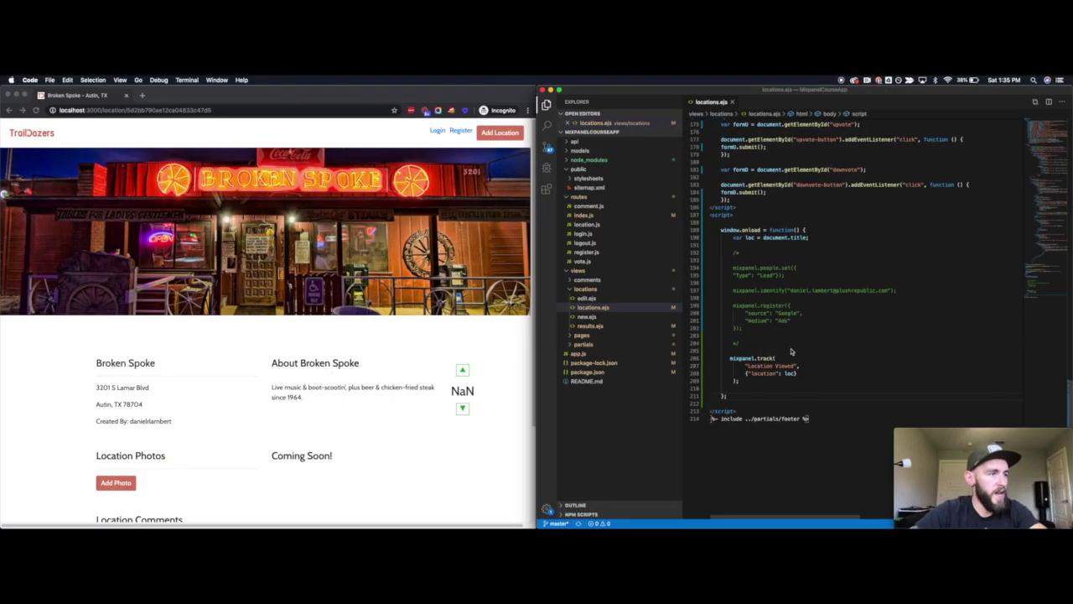
click(550, 89)
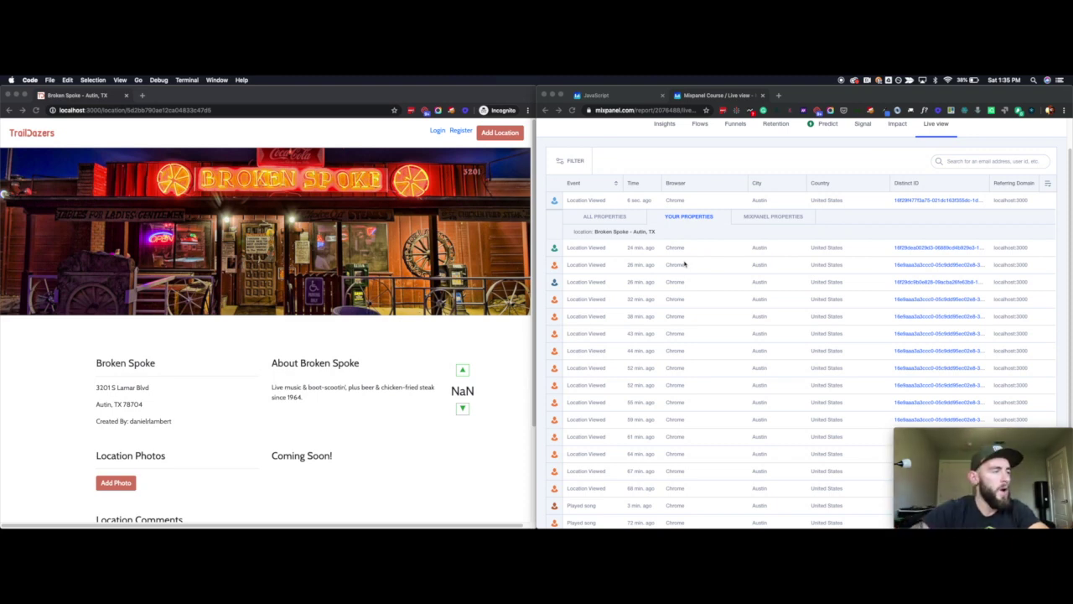
click(608, 218)
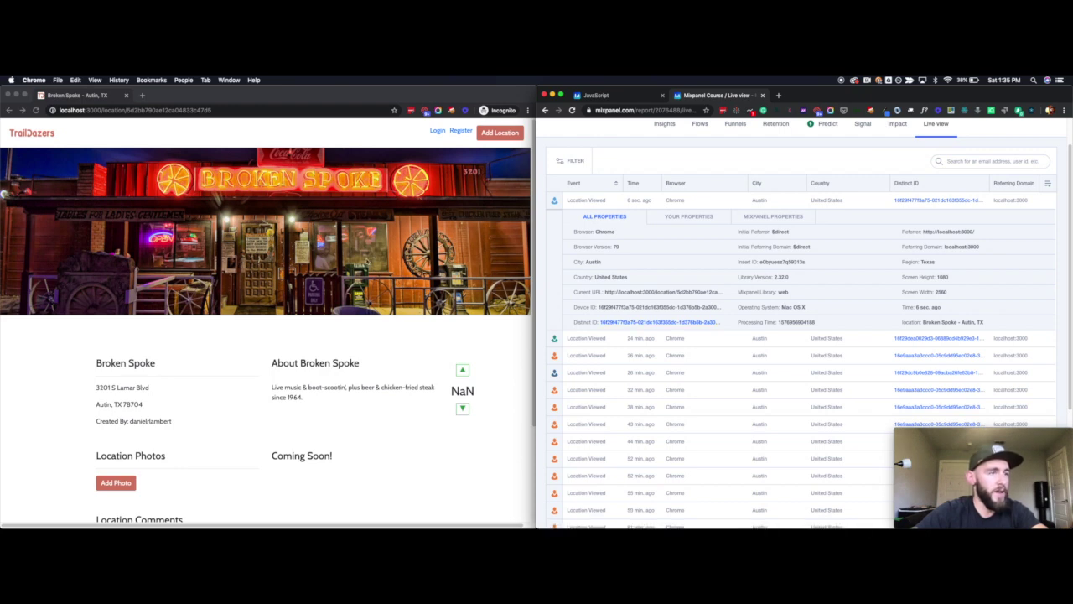
drag(1000, 326, 573, 235)
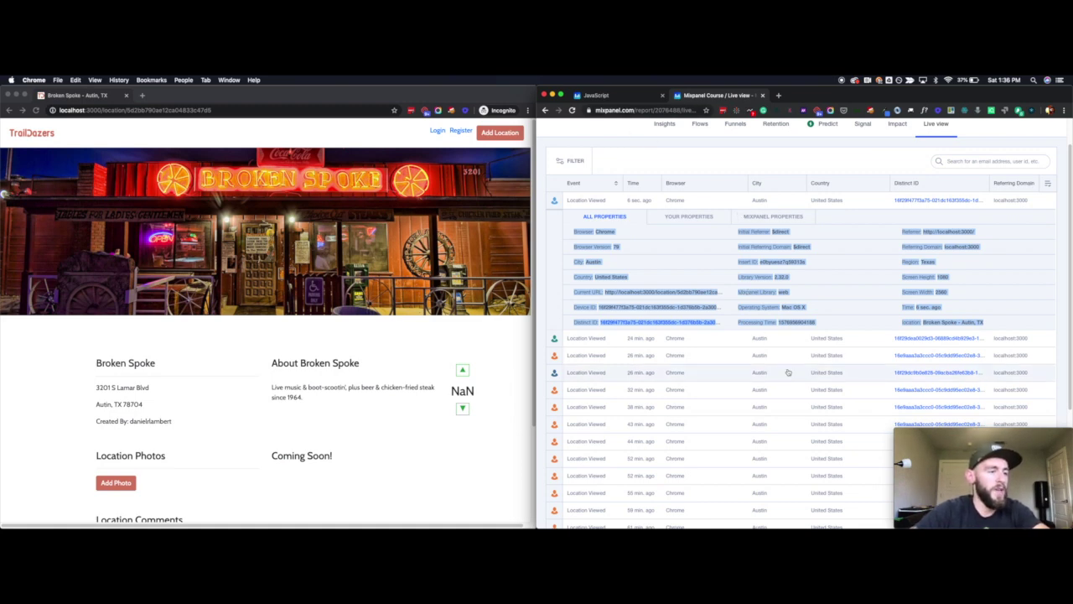
key(ctrl+Up)
click(837, 384)
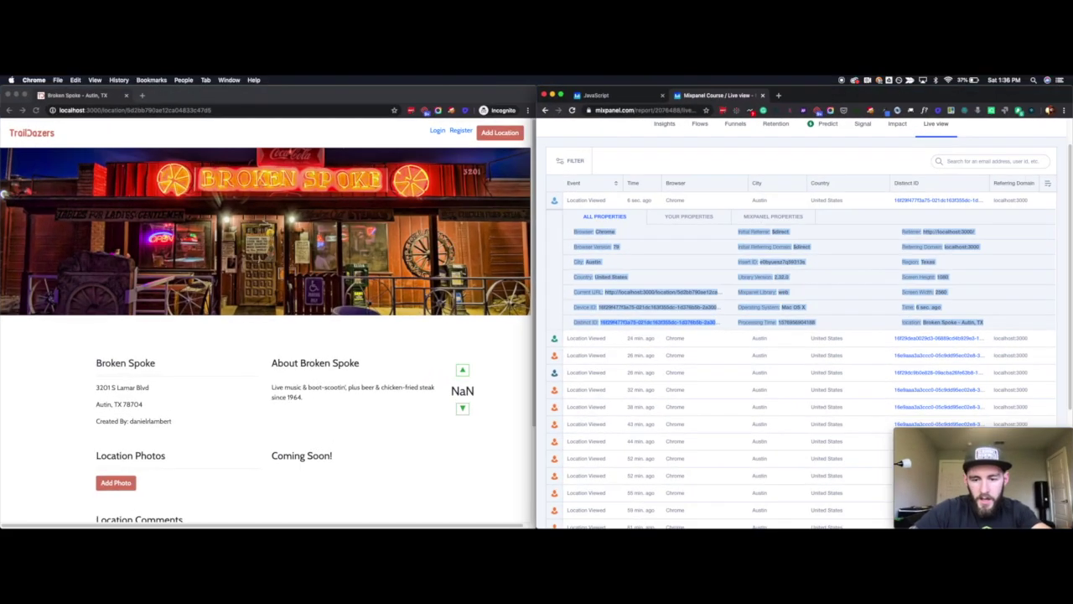
- Switch past the mongod terminal to locations.ejs and mark the mixpanel.track block's end on line 208
key(super+Tab)
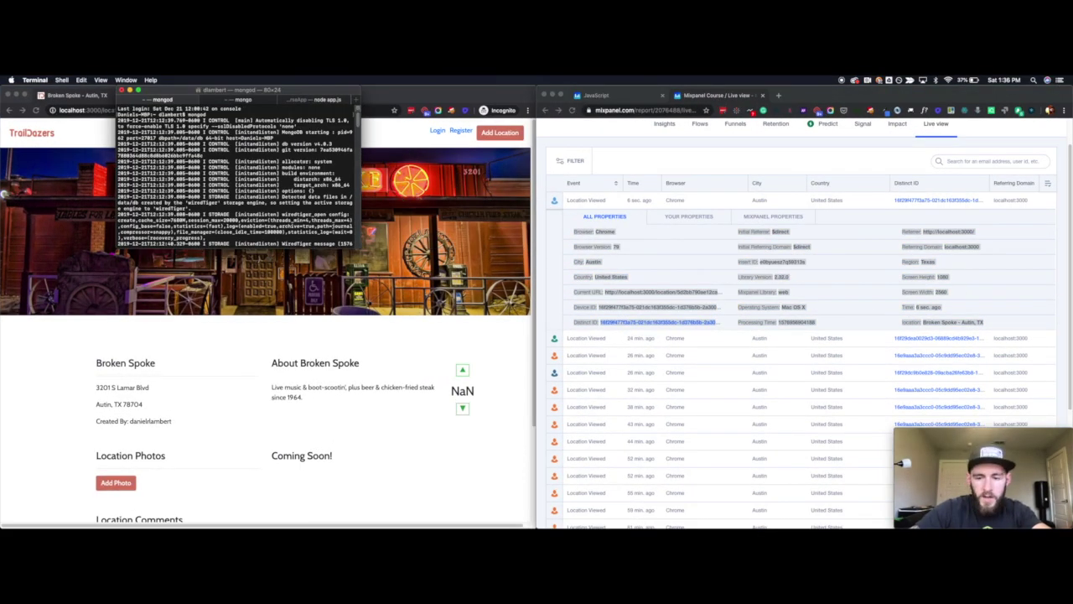
key(super+Tab)
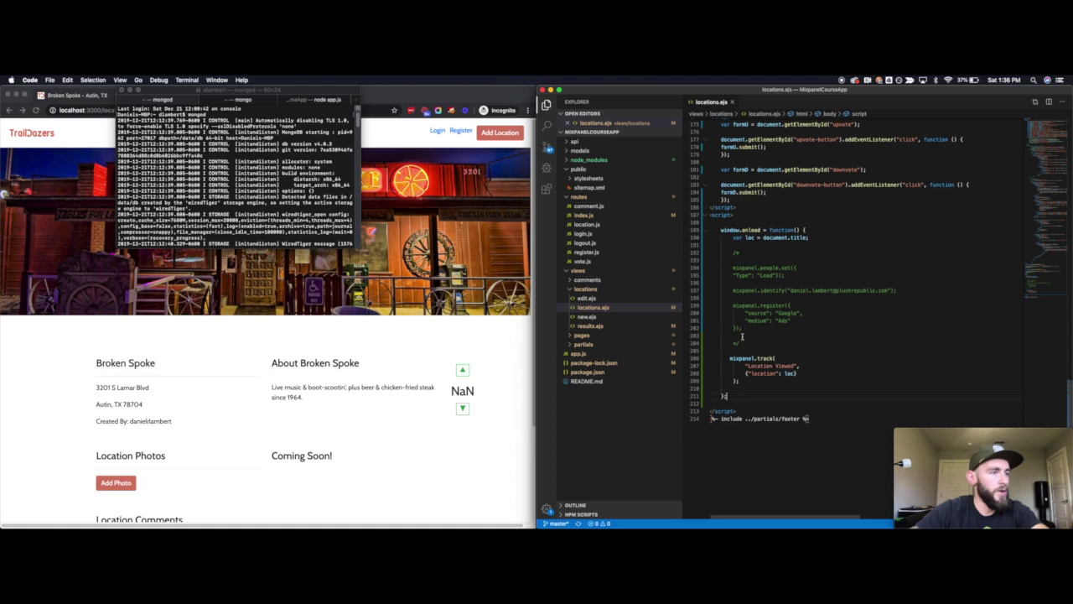
scroll(738, 304, up, 3)
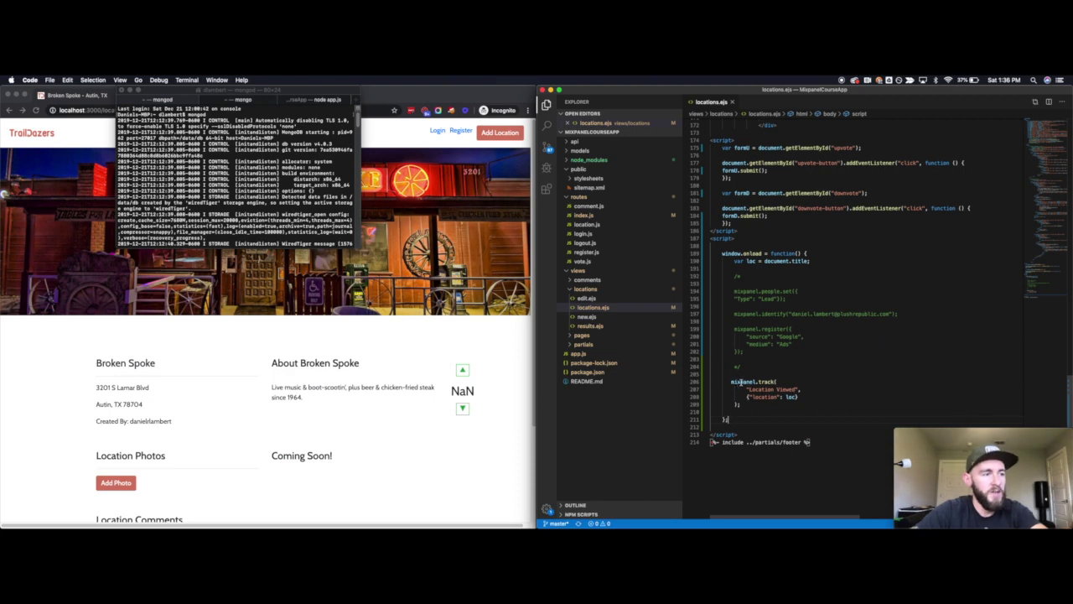
click(796, 397)
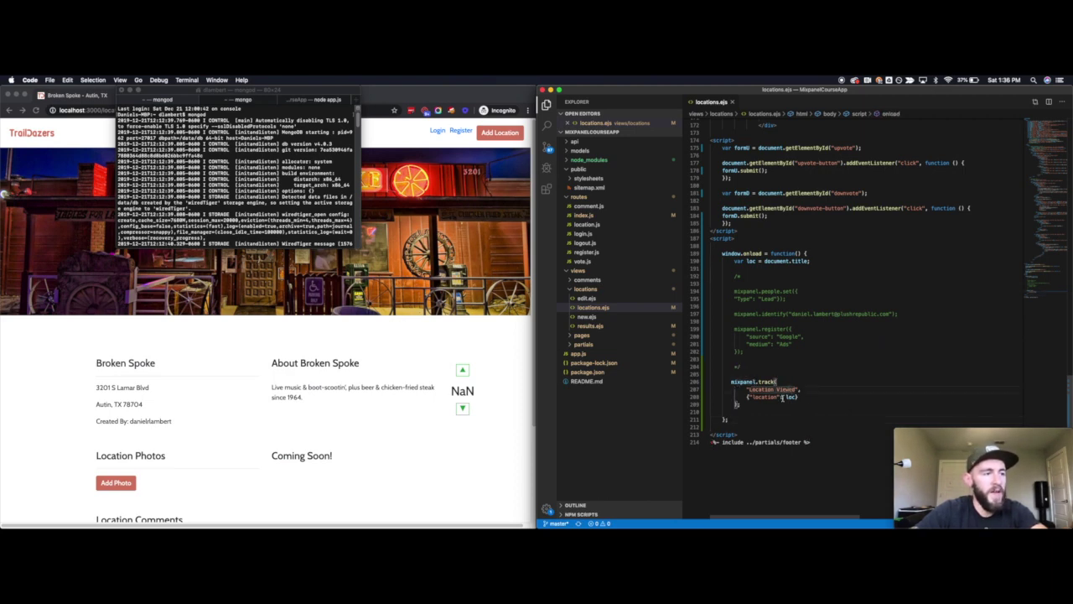
- Scroll the JavaScript docs past Sending Events to the Super Properties mixpanel.register example
click(550, 89)
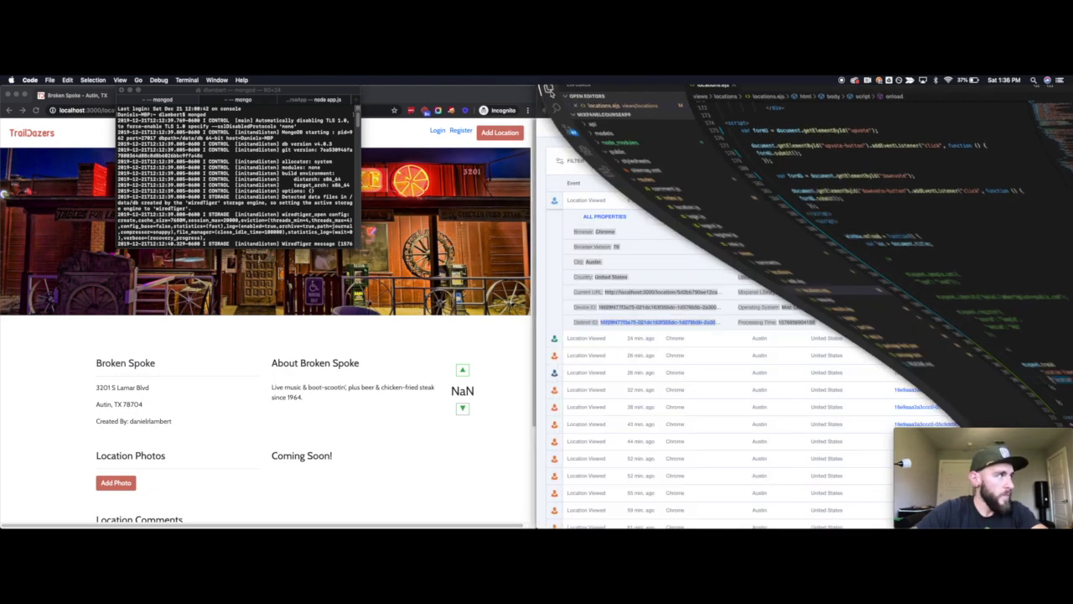
click(603, 95)
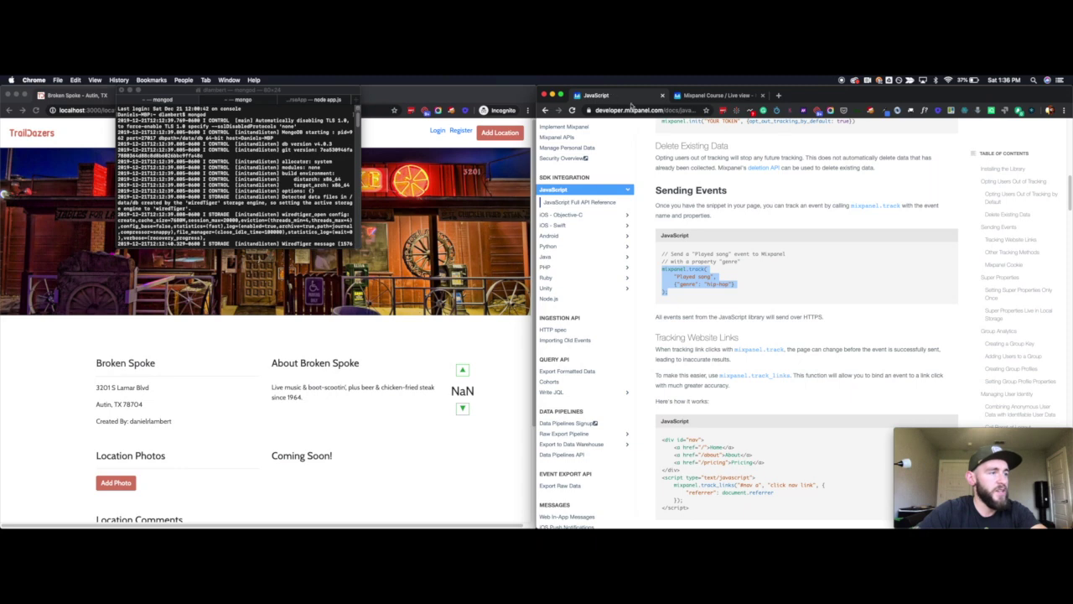
scroll(780, 273, down, 4)
scroll(780, 272, down, 8)
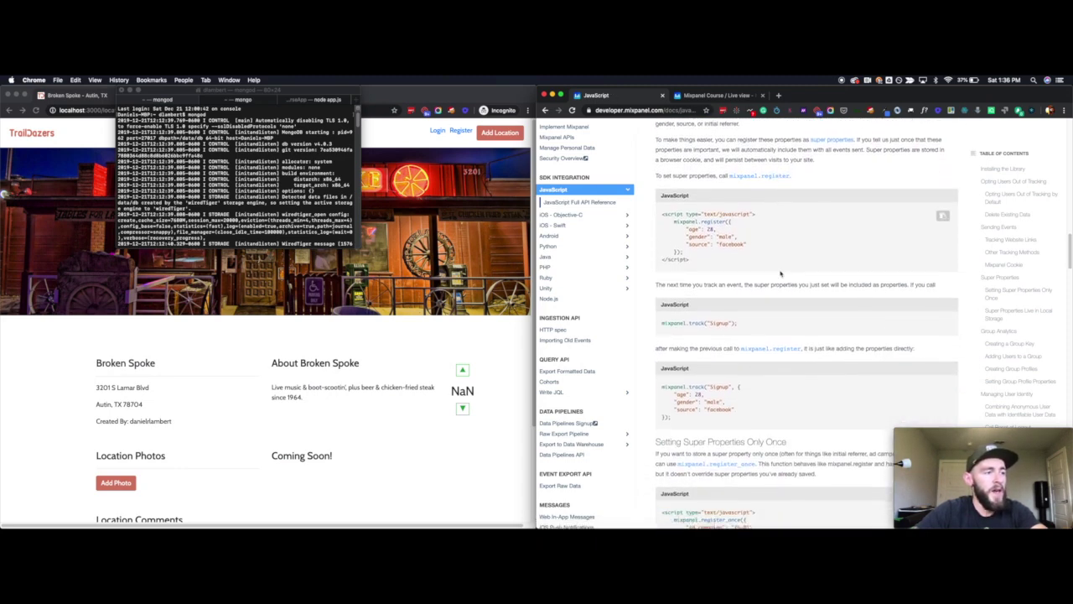
scroll(780, 272, down, 1)
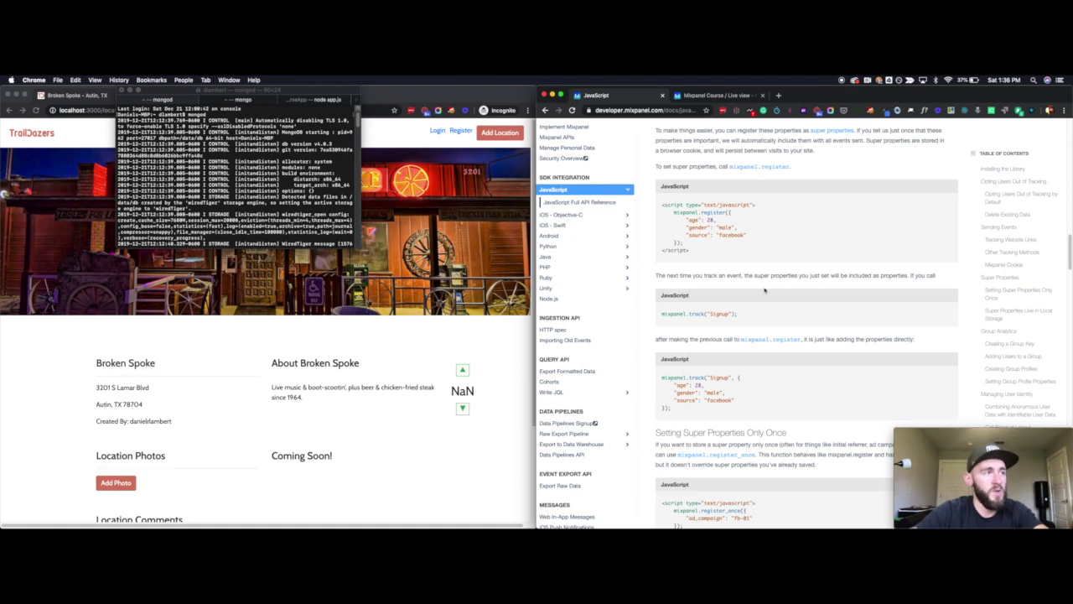
- Switch back to the Mixpanel Live view tab and clear the text selection in the Location Viewed properties panel
click(717, 95)
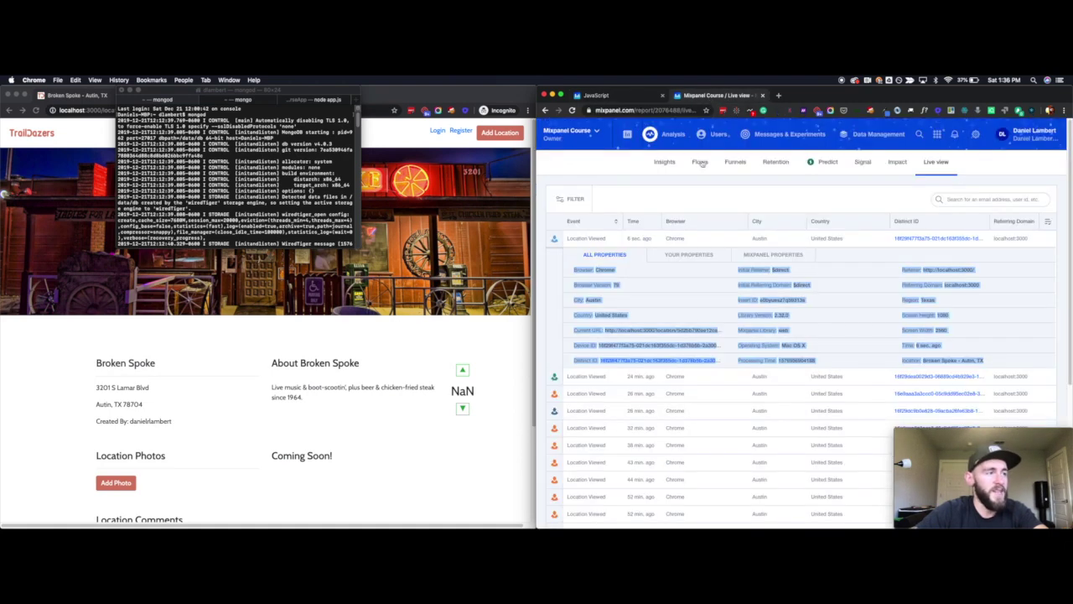
click(713, 311)
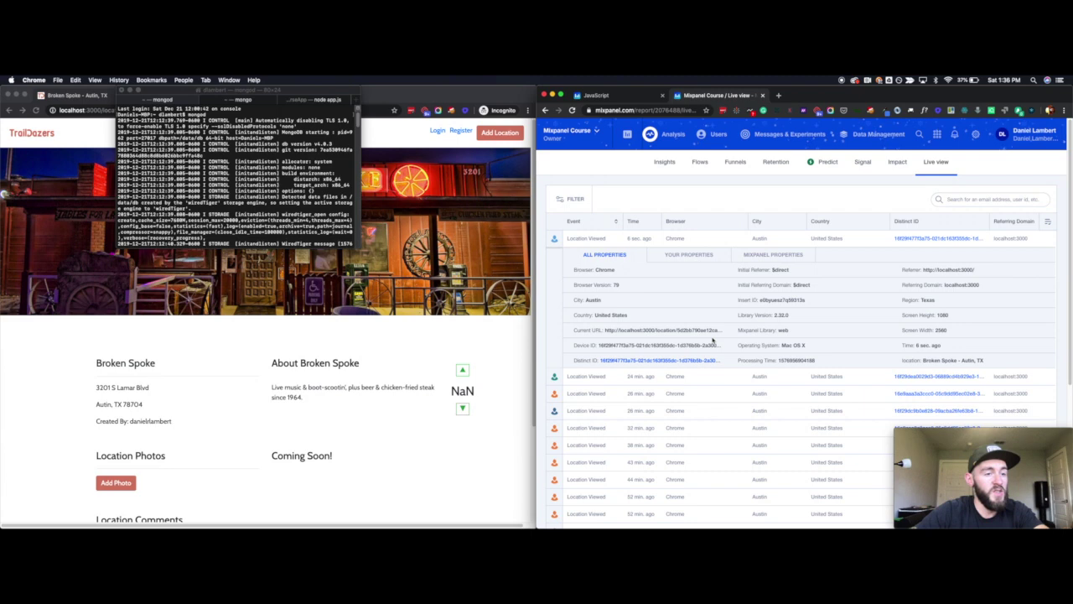